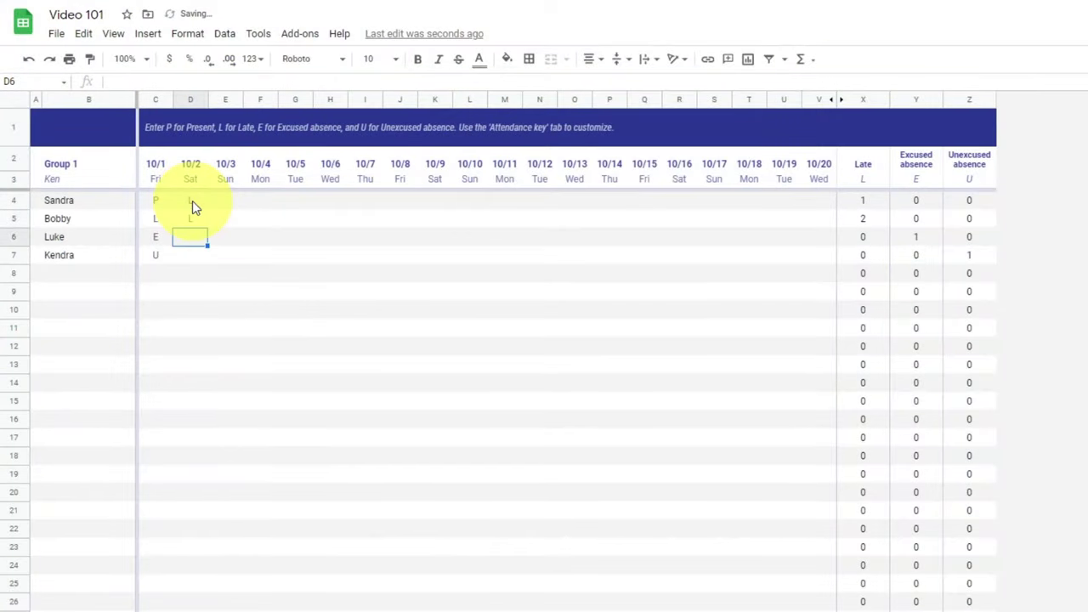
# - Mark the first two students as late with L in the 10/2 column
pyautogui.write('L')
pyautogui.press('Return')
pyautogui.write('L')
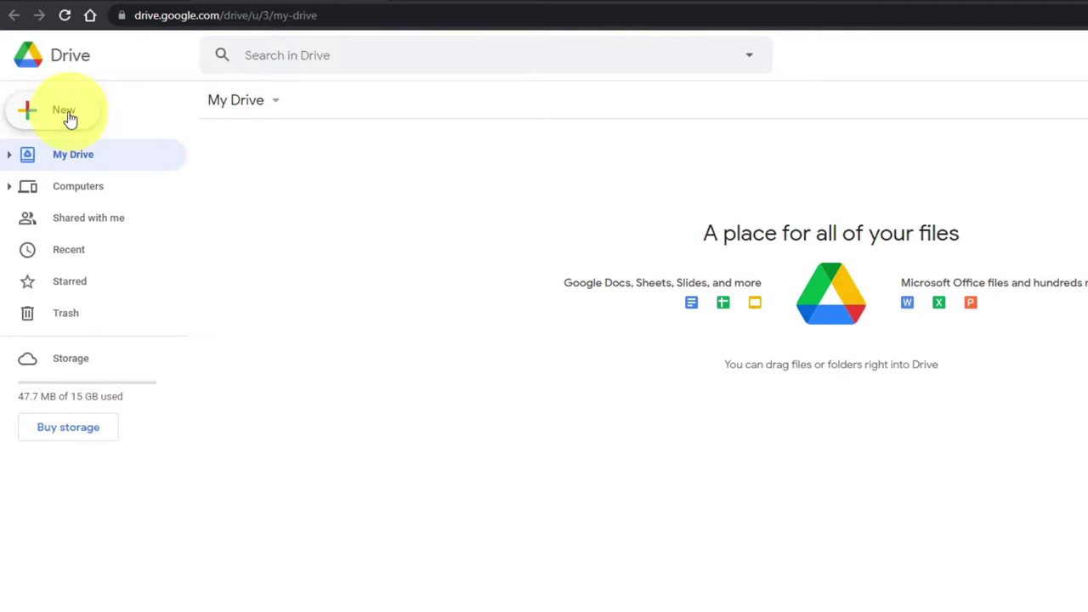
# - Start a new Google Sheets spreadsheet from a template in Google Drive and open the full template gallery
pyautogui.click(68, 119)
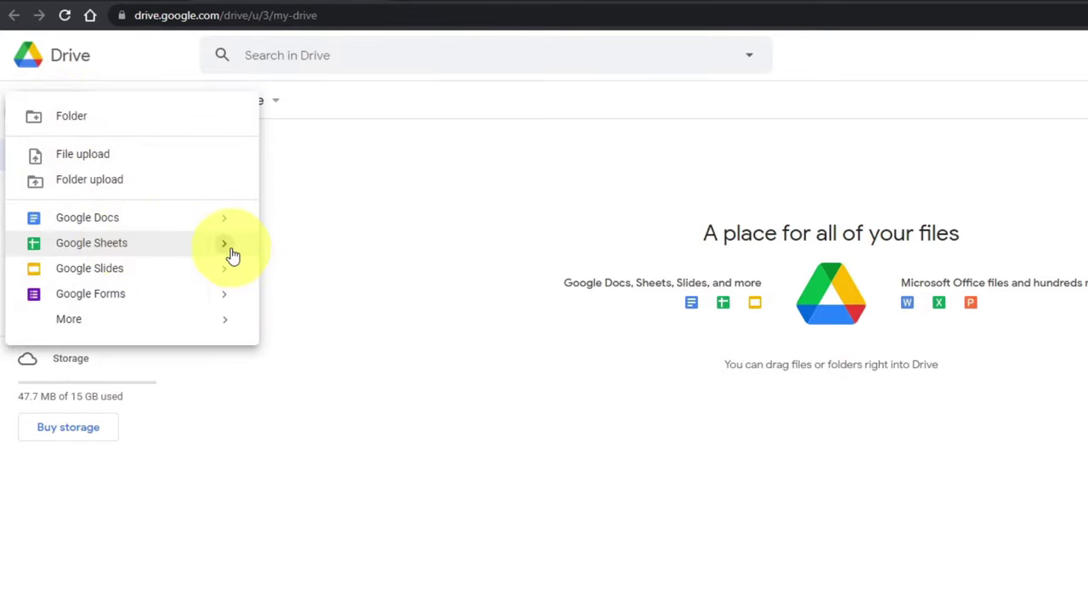
pyautogui.moveTo(230, 252)
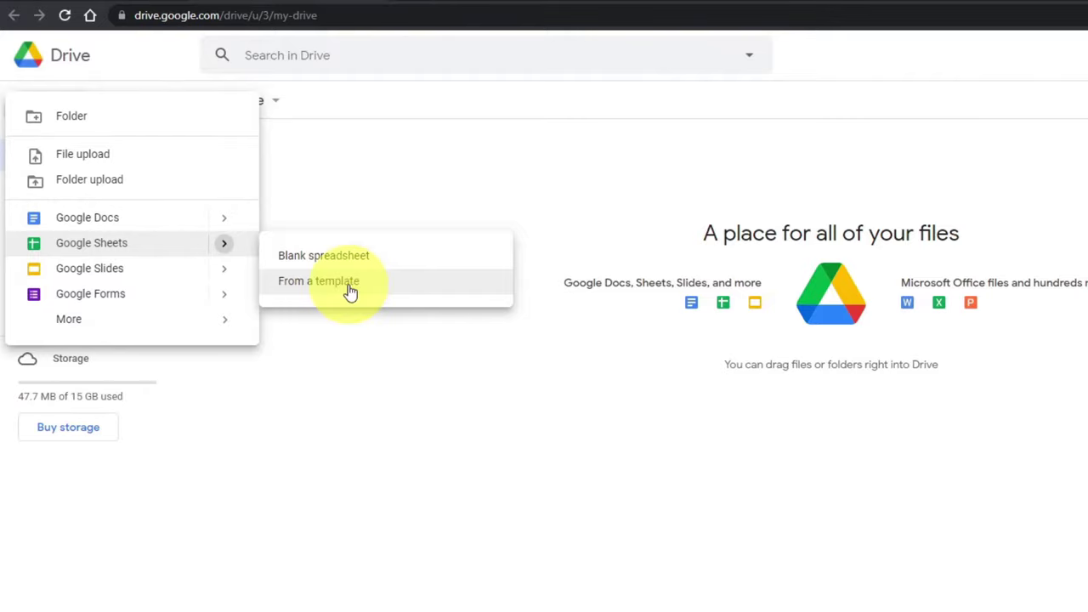
pyautogui.click(336, 10)
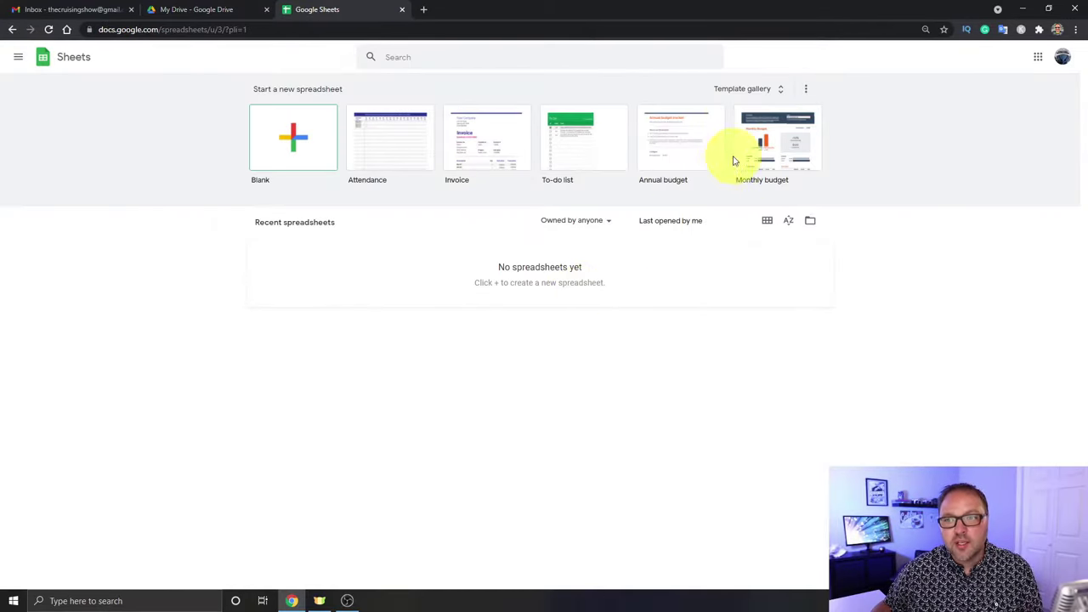
pyautogui.click(735, 91)
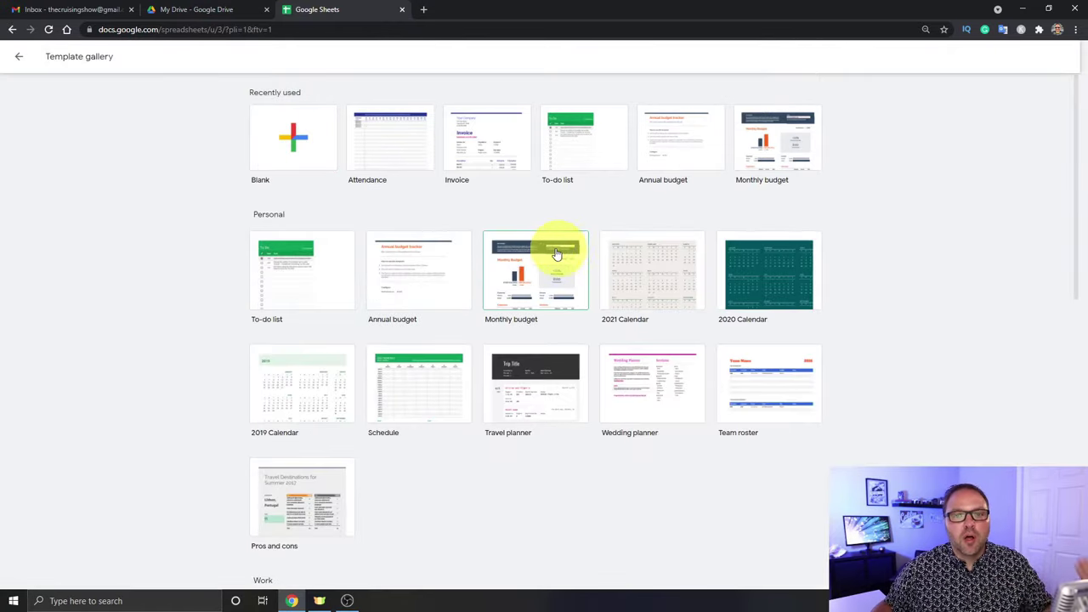
# - Create a spreadsheet from the Attendance template in the Education section
pyautogui.scroll(-6, 497, 210)
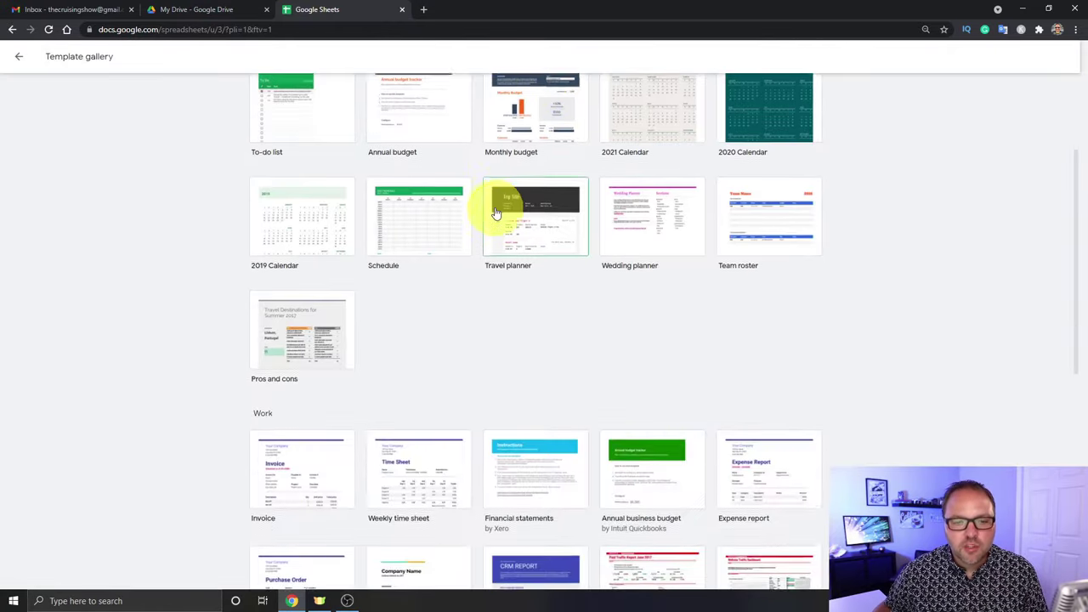
pyautogui.scroll(-2, 504, 231)
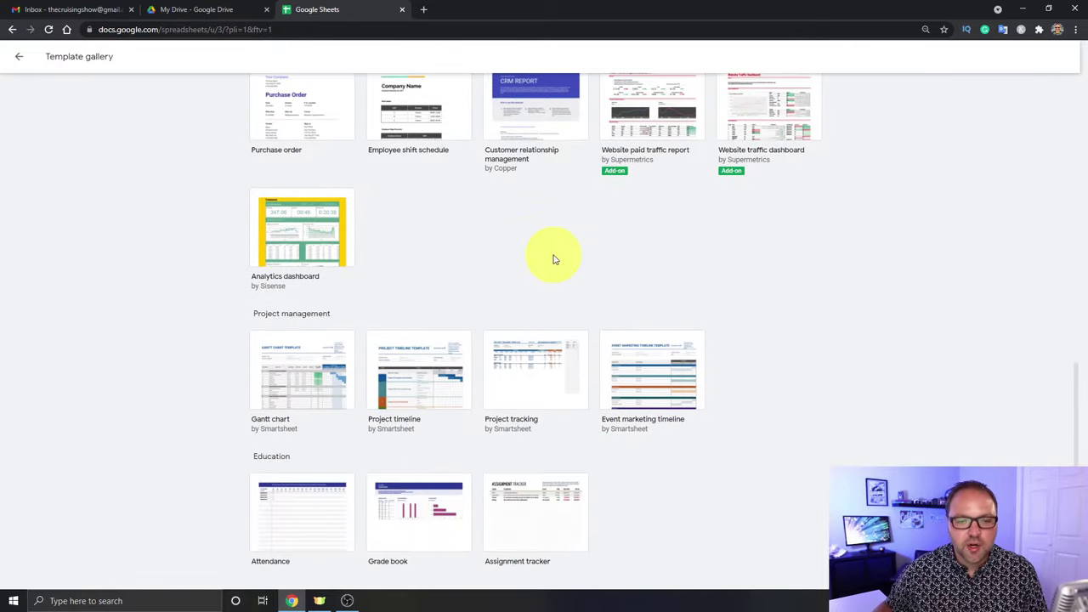
pyautogui.click(314, 518)
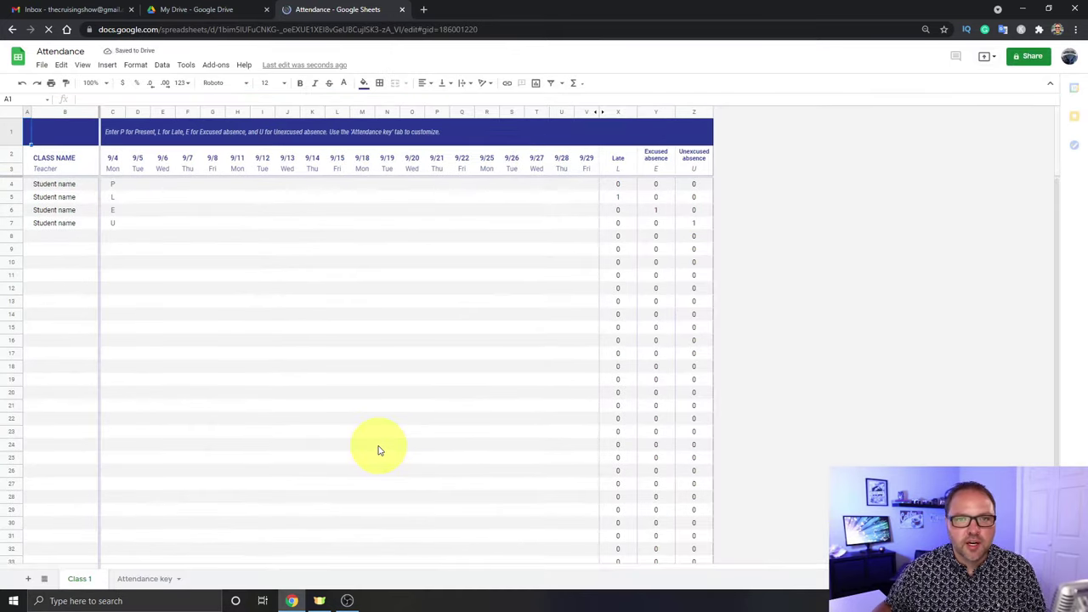
pyautogui.click(362, 251)
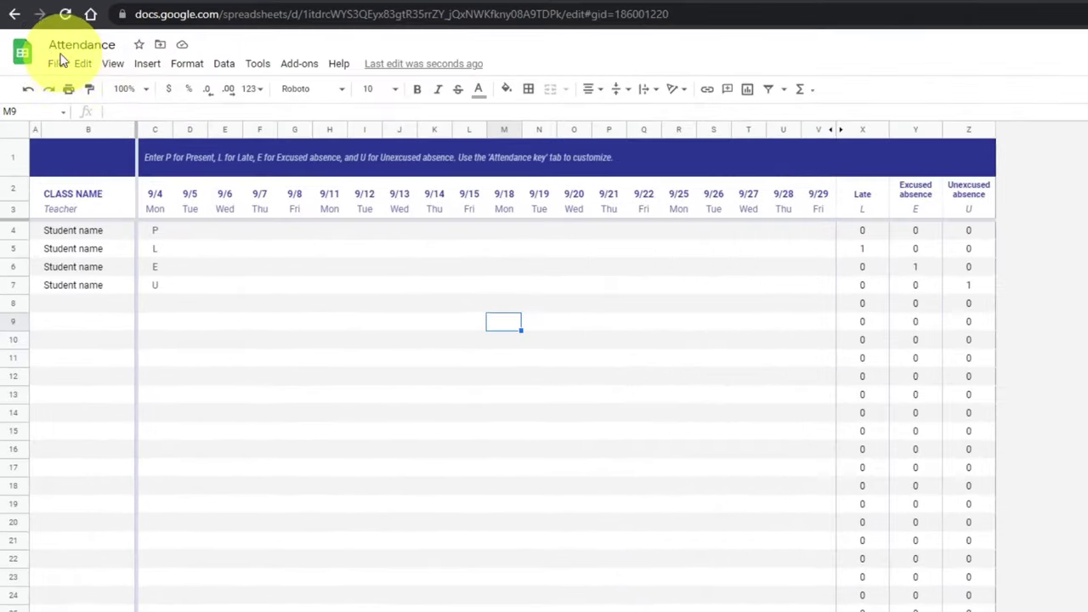
# - Rename the spreadsheet as Video 101
pyautogui.click(121, 45)
pyautogui.write('Vi')
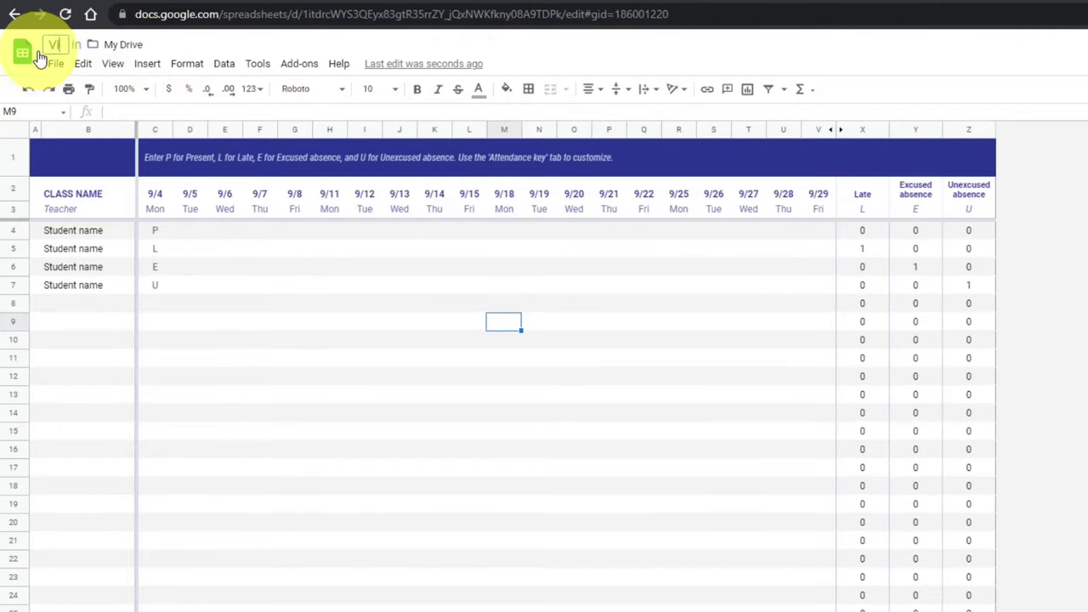
pyautogui.write('deo 101')
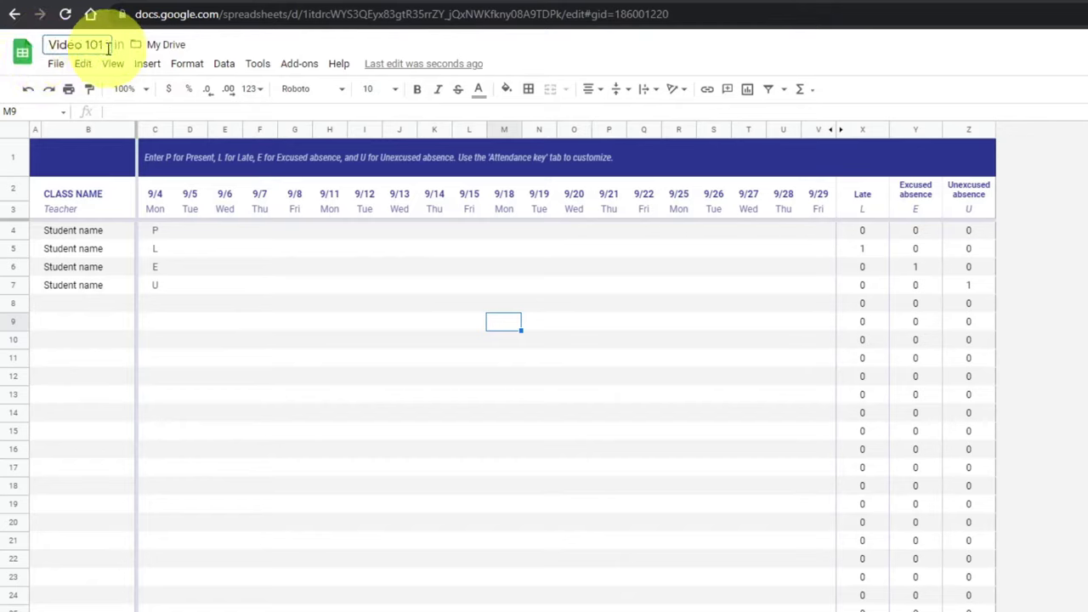
pyautogui.click(206, 47)
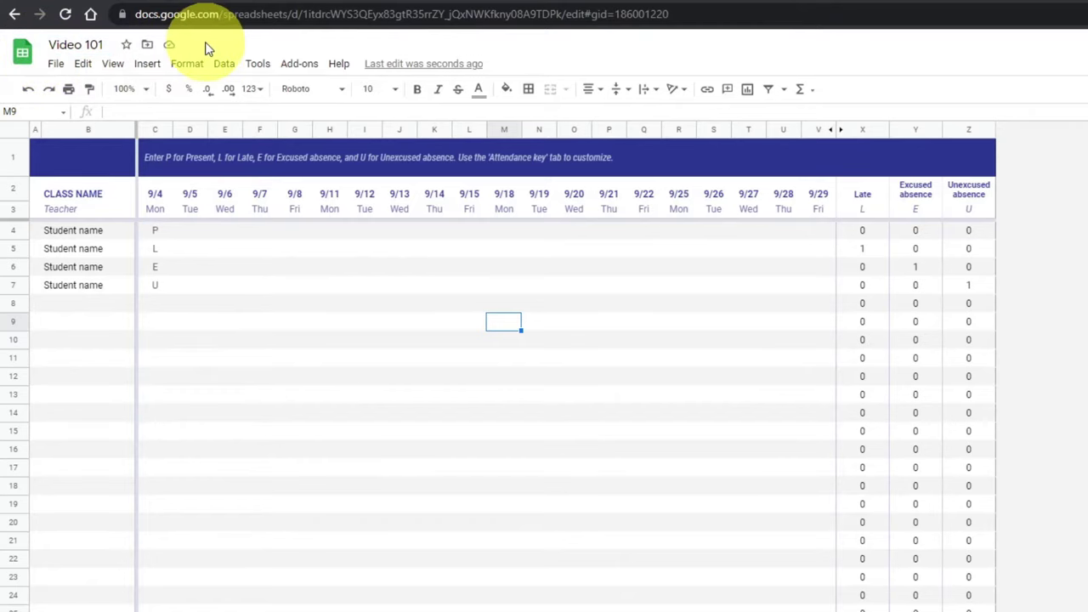
# - Set the class name in B2 to Group 1 and replace the Teacher placeholder in B3 with the teacher's first name
pyautogui.click(83, 200)
pyautogui.doubleClick(118, 191)
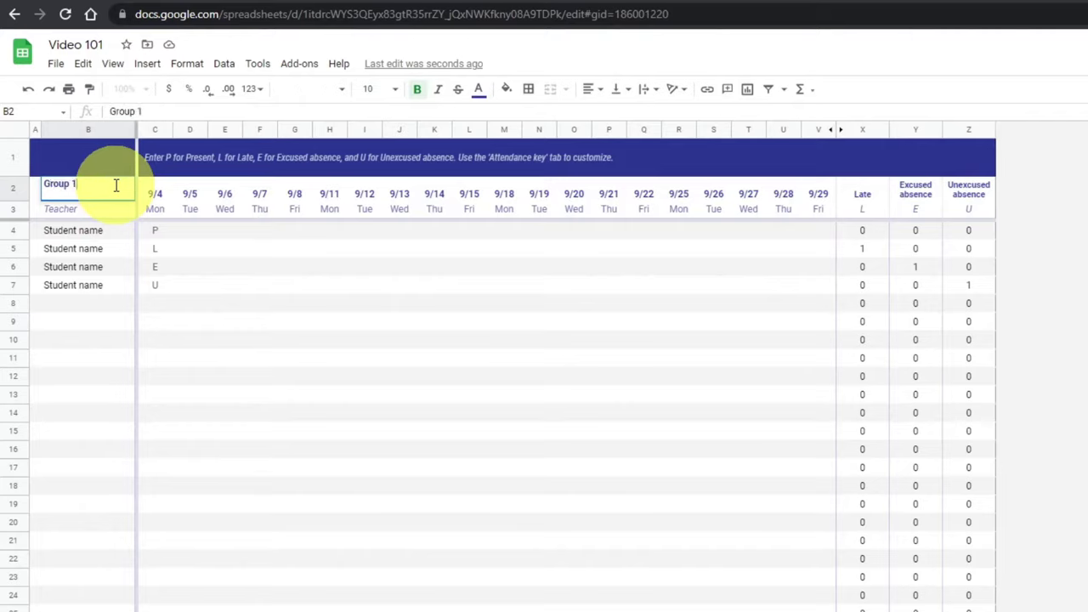
pyautogui.click(72, 218)
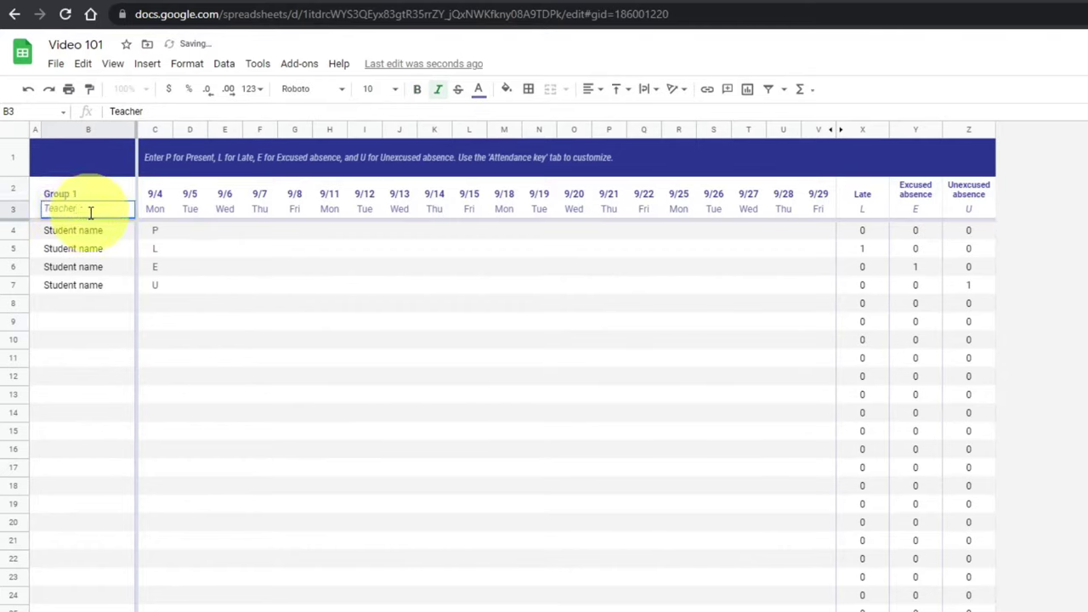
pyautogui.doubleClick(36, 219)
pyautogui.write('Ken')
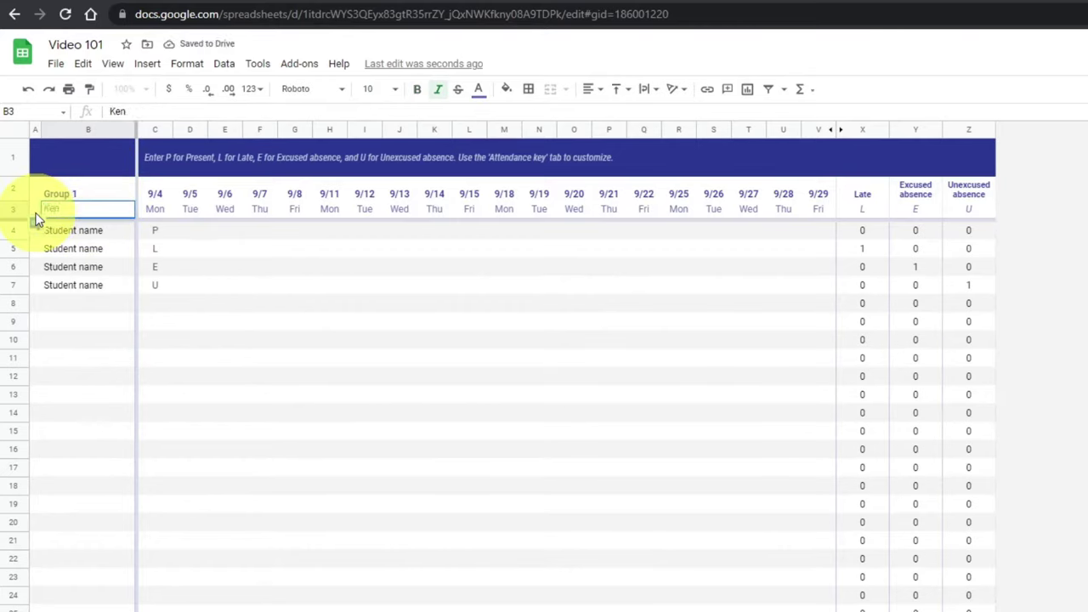
pyautogui.click(207, 363)
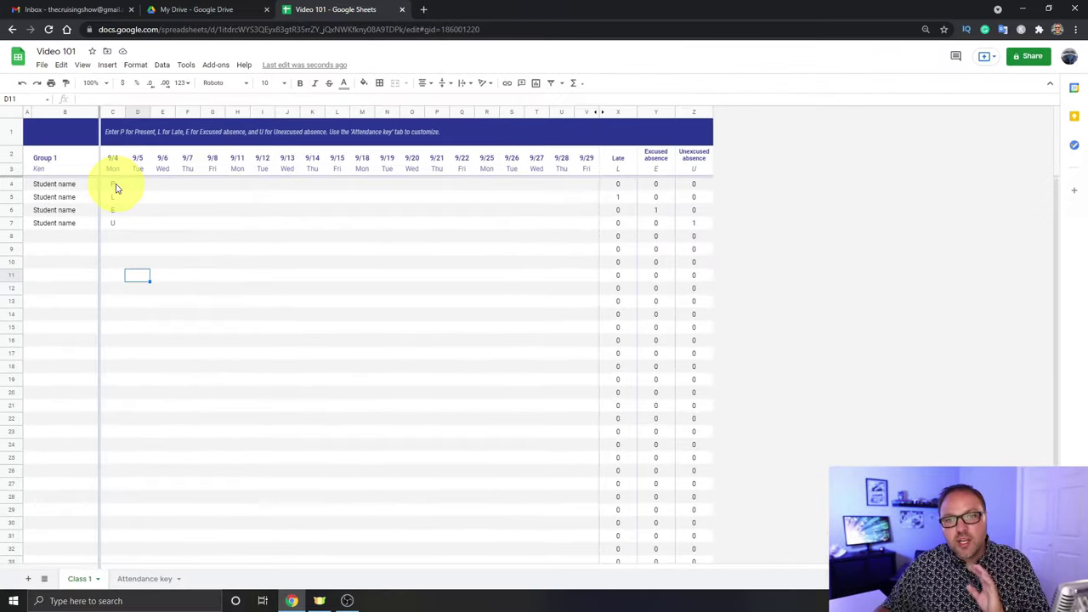
# - Examine the attendance codes on the Attendance key sheet and return to the Class 1 sheet
pyautogui.click(146, 579)
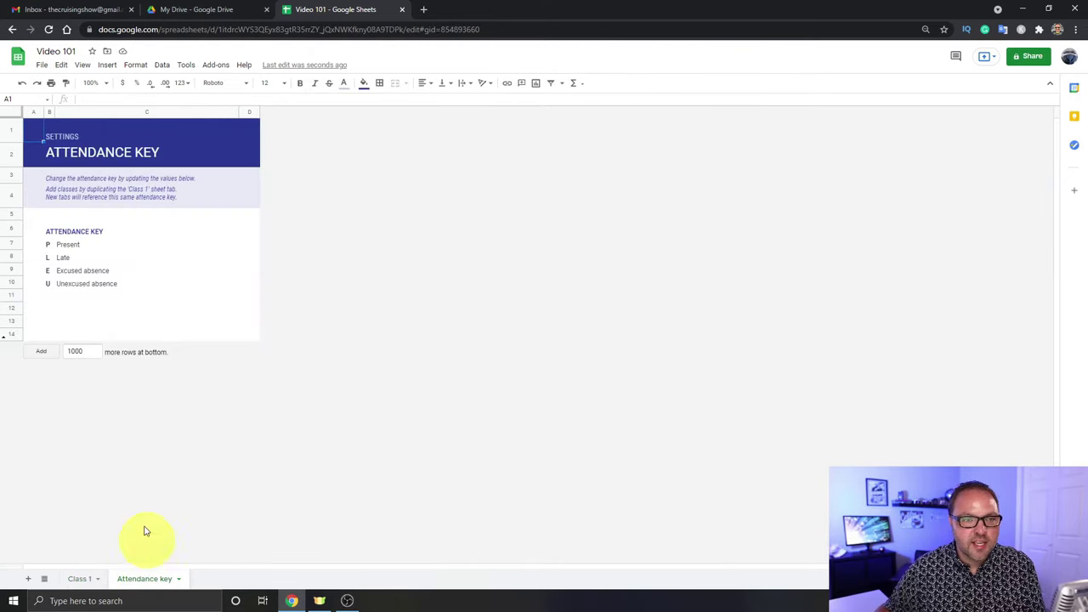
pyautogui.click(48, 260)
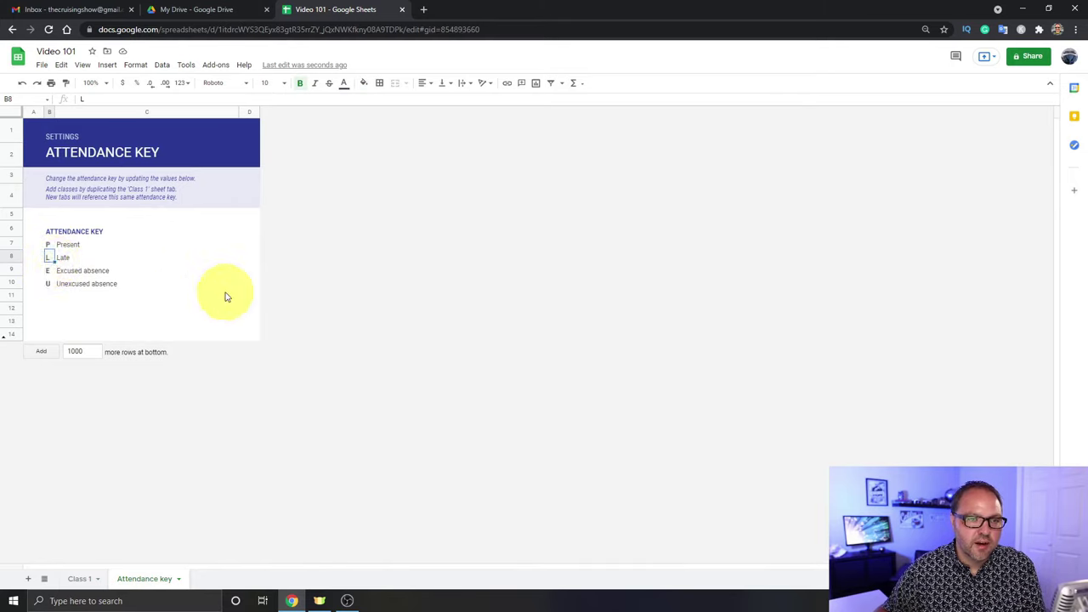
pyautogui.click(79, 578)
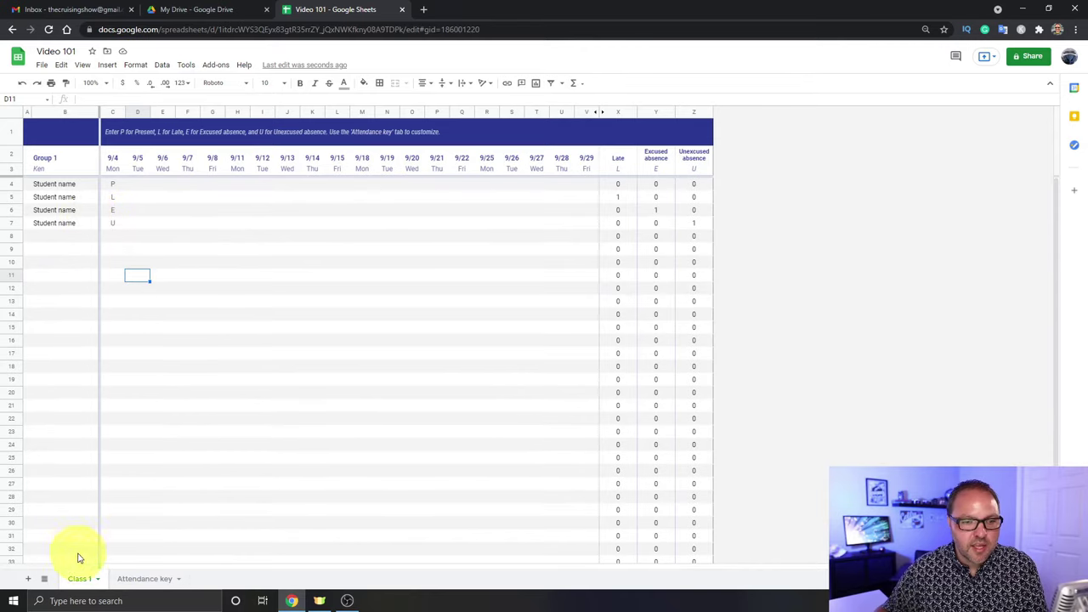
# - Replace the student name placeholders in B4 and B5 with the first two students' first names
pyautogui.click(73, 187)
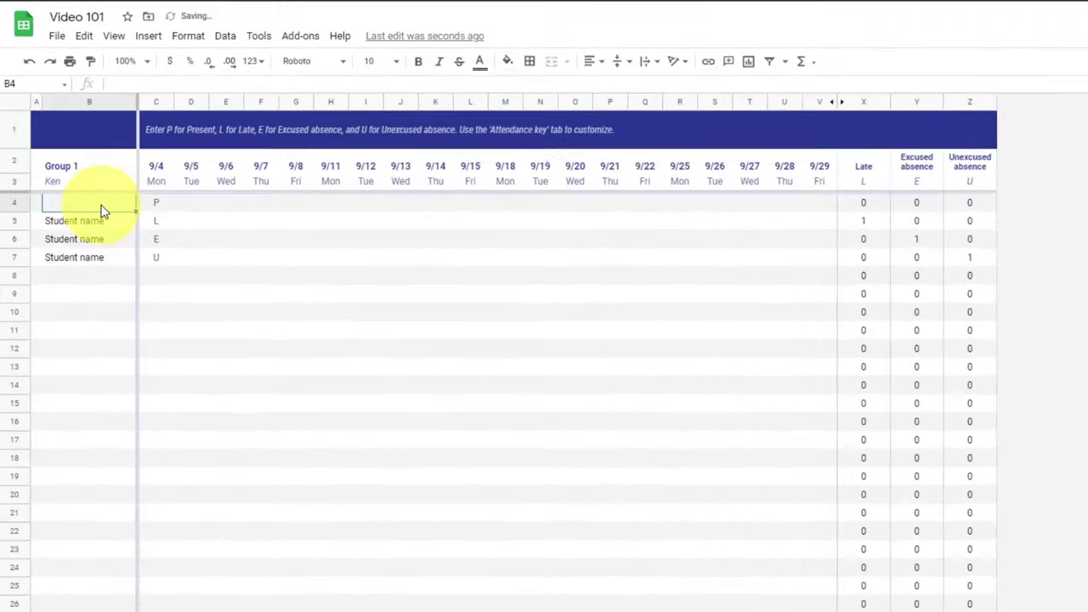
pyautogui.write('SAn')
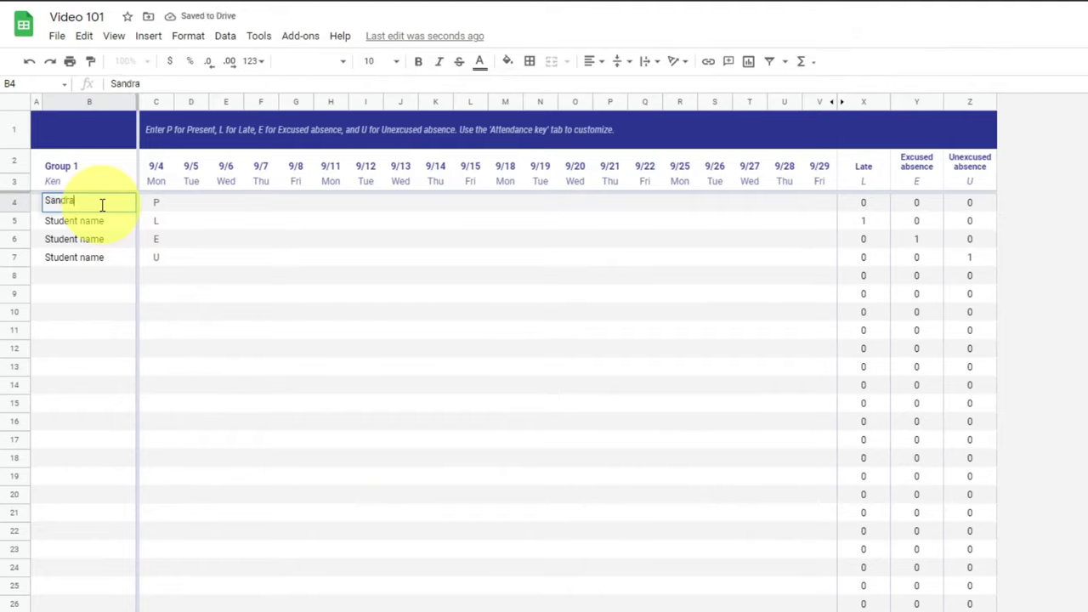
pyautogui.write('dra')
pyautogui.click(108, 219)
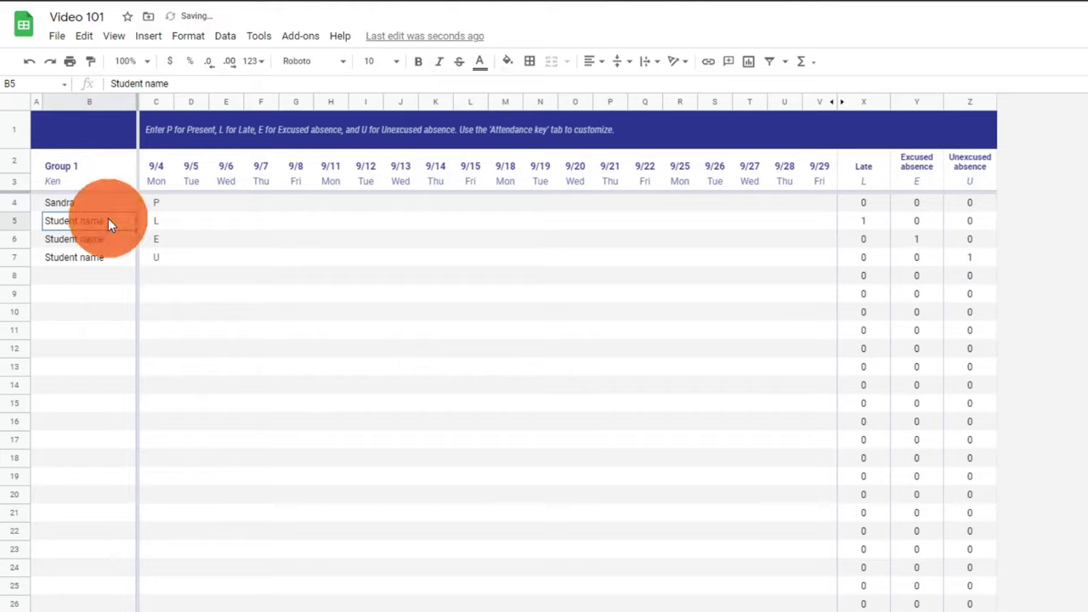
pyautogui.doubleClick(108, 218)
pyautogui.press('BackSpace')
pyautogui.press('BackSpace')
pyautogui.press('BackSpace')
pyautogui.press('BackSpace')
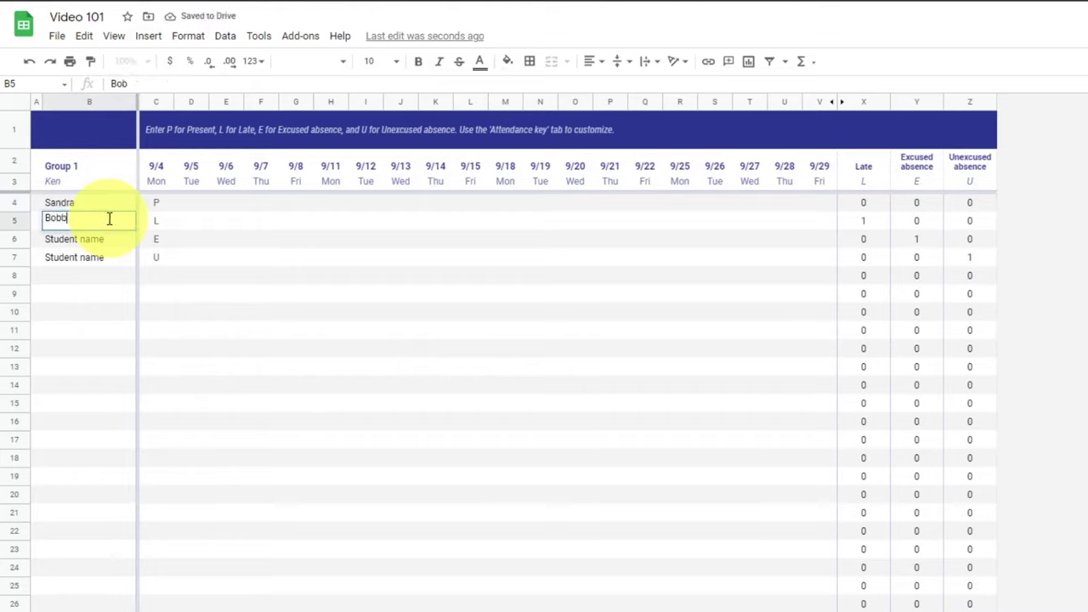
pyautogui.write('y')
# - Replace the student name placeholders in B6 and B7 with the third and fourth students' first names
pyautogui.click(102, 236)
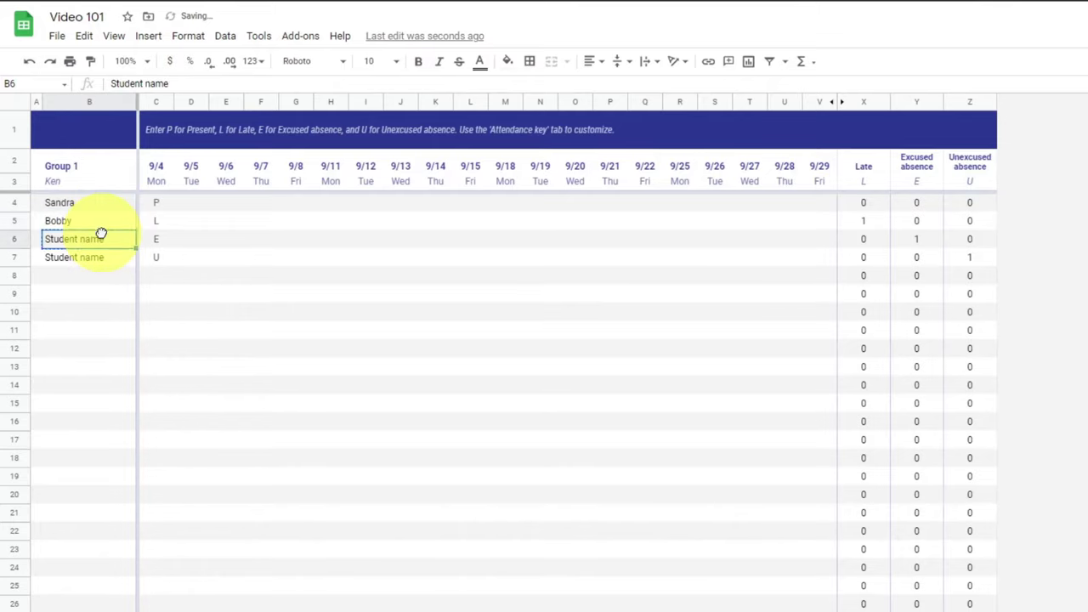
pyautogui.doubleClick(106, 238)
pyautogui.moveTo(106, 238); pyautogui.dragTo(48, 240)
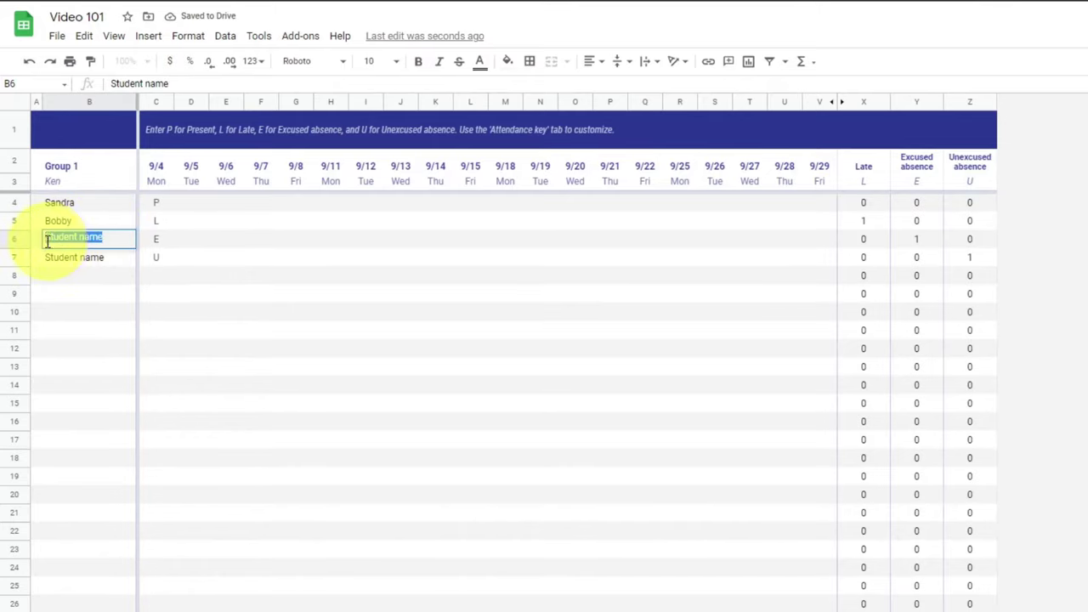
pyautogui.write('Lu')
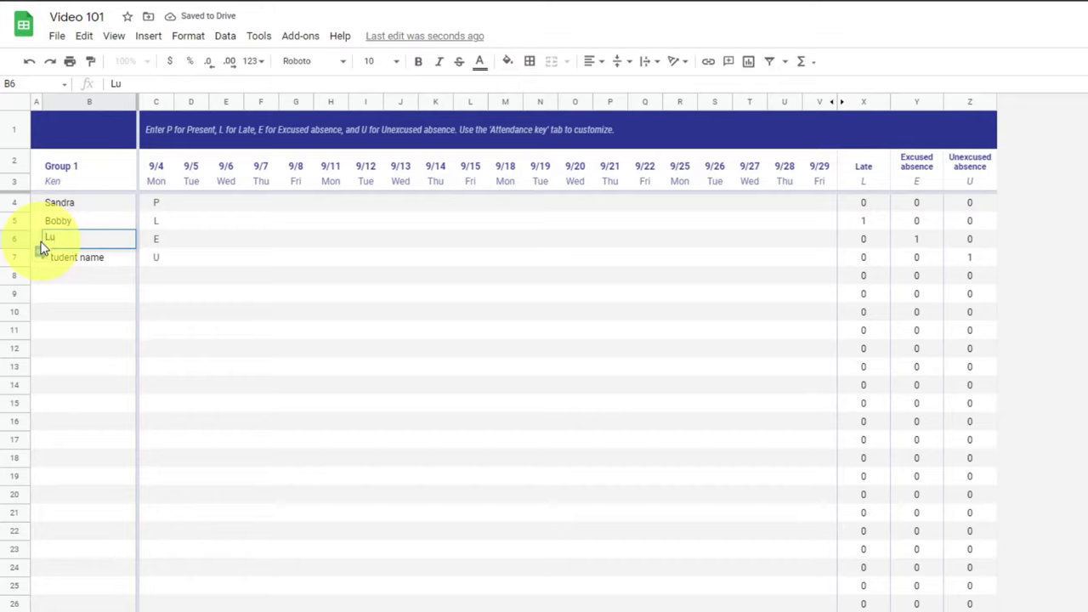
pyautogui.write('ke')
pyautogui.click(90, 254)
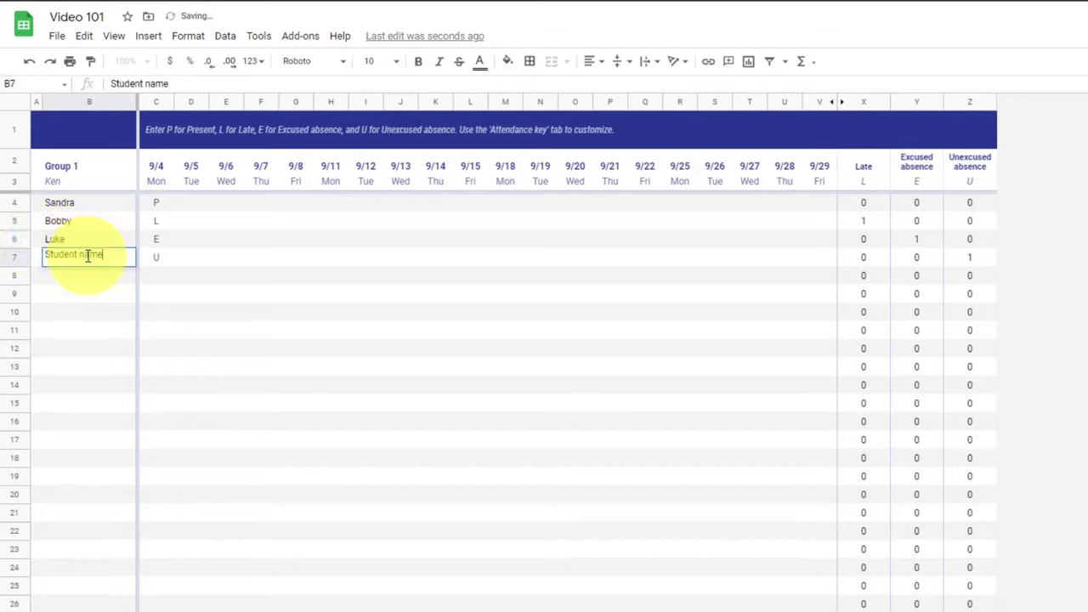
pyautogui.moveTo(120, 256); pyautogui.dragTo(34, 267)
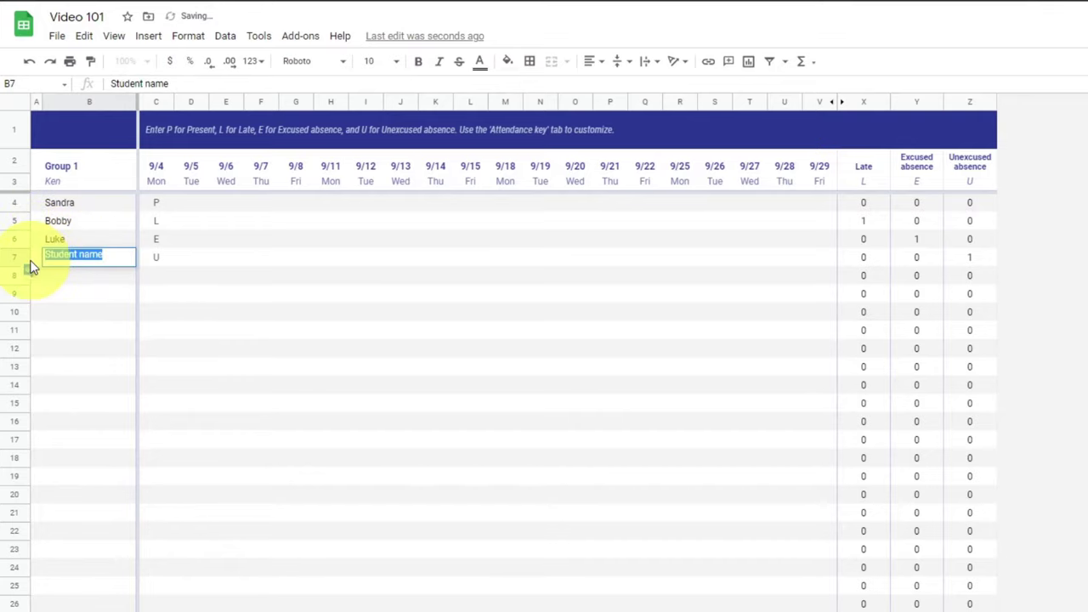
pyautogui.write('Kendra')
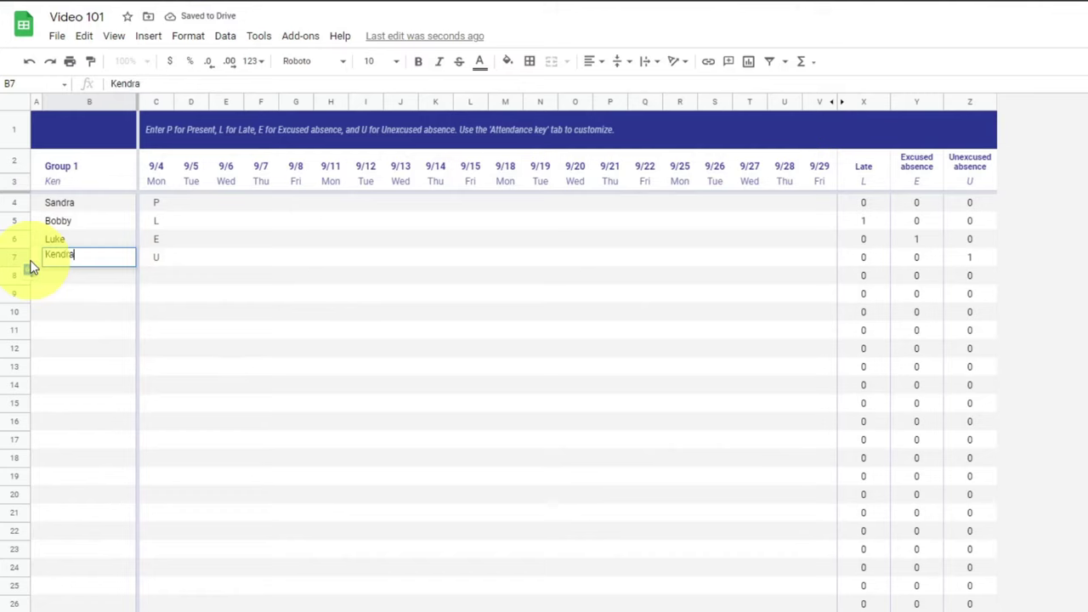
pyautogui.click(110, 315)
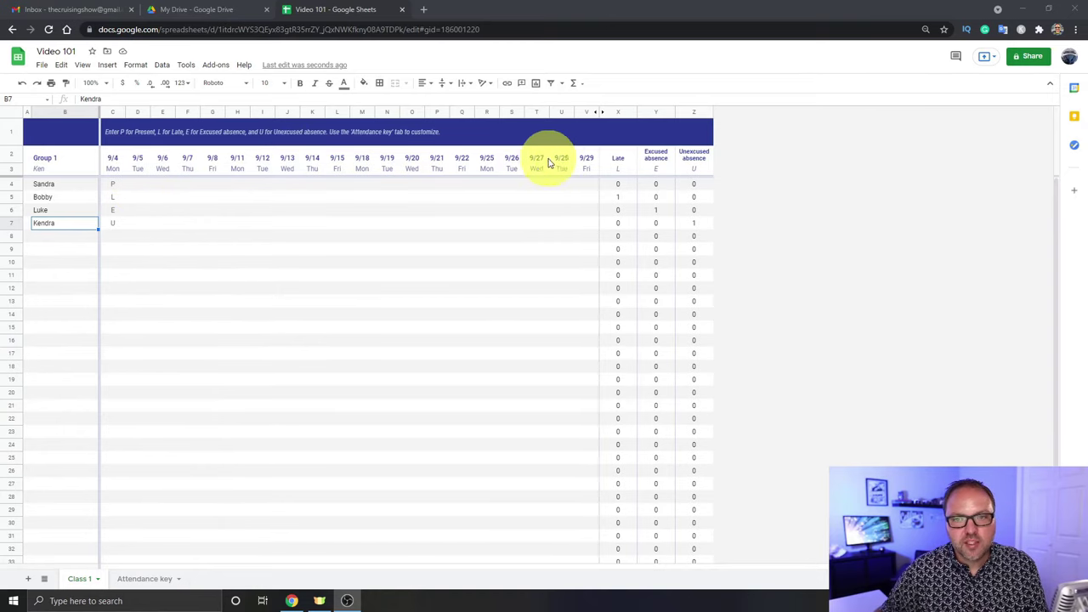
# - Set the first attendance date in C2 to 10/01/2021
pyautogui.doubleClick(114, 160)
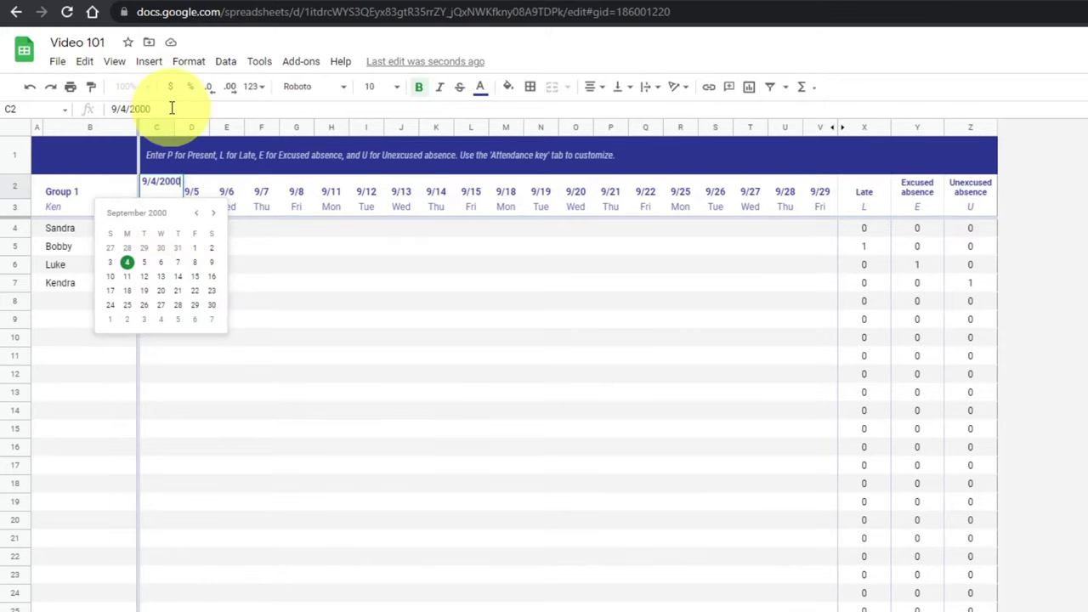
pyautogui.moveTo(172, 108); pyautogui.dragTo(94, 117)
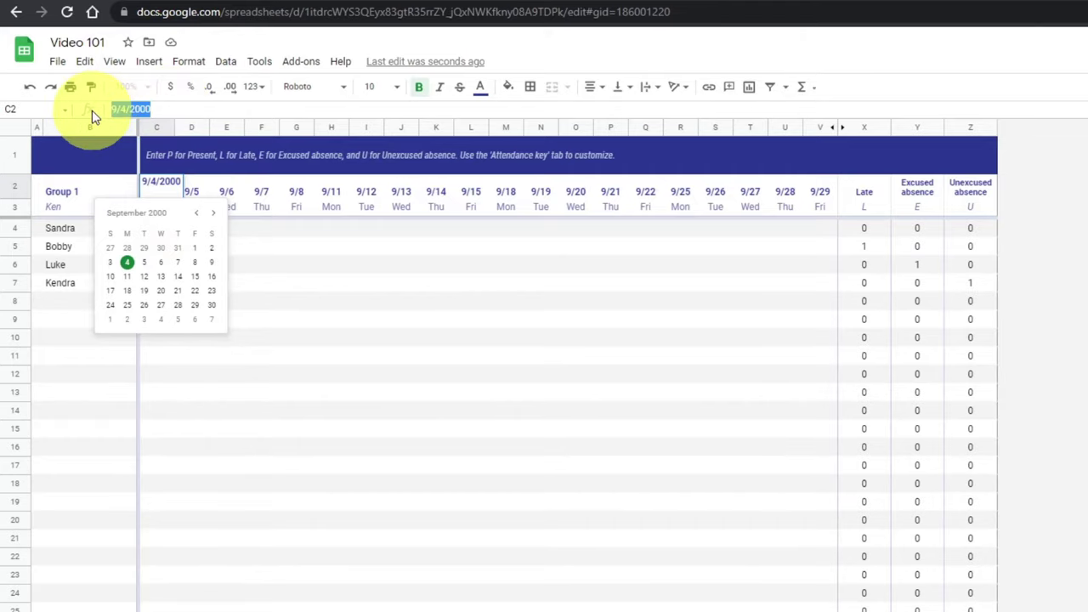
pyautogui.write('10')
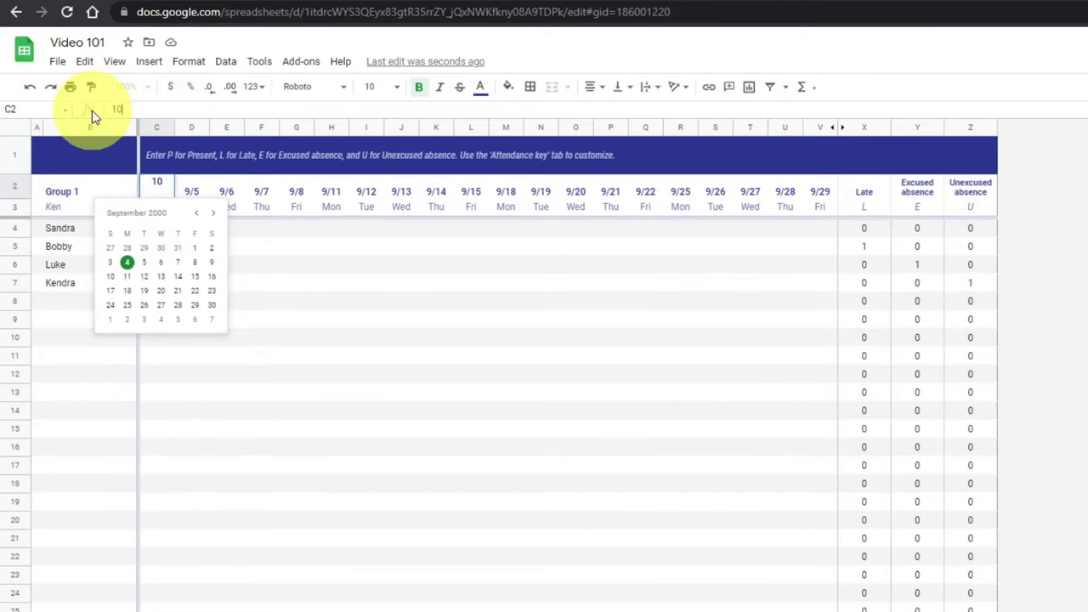
pyautogui.write('/01/2021')
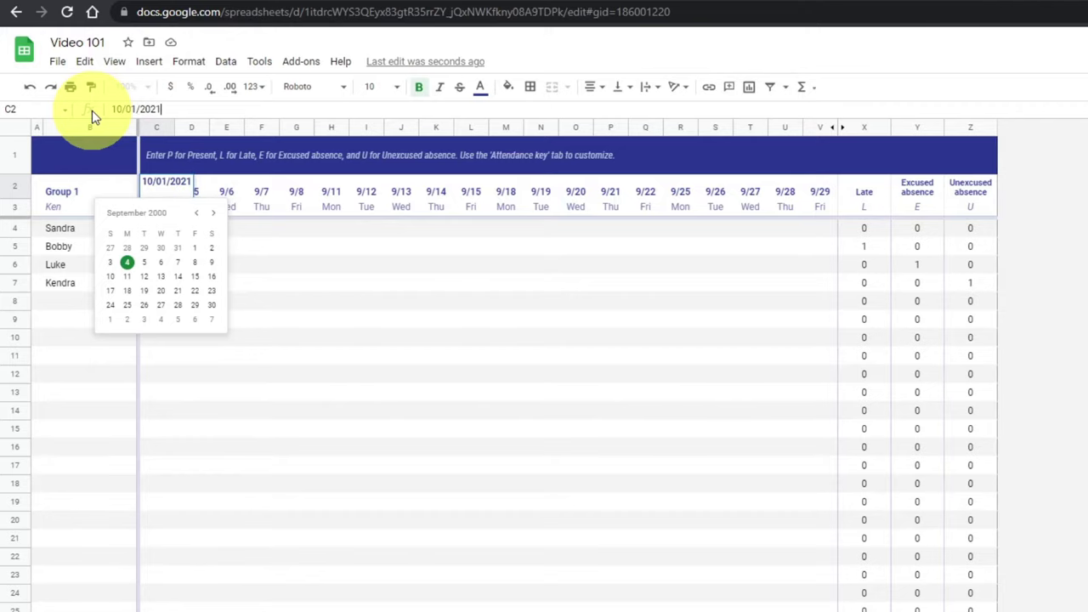
pyautogui.press('Return')
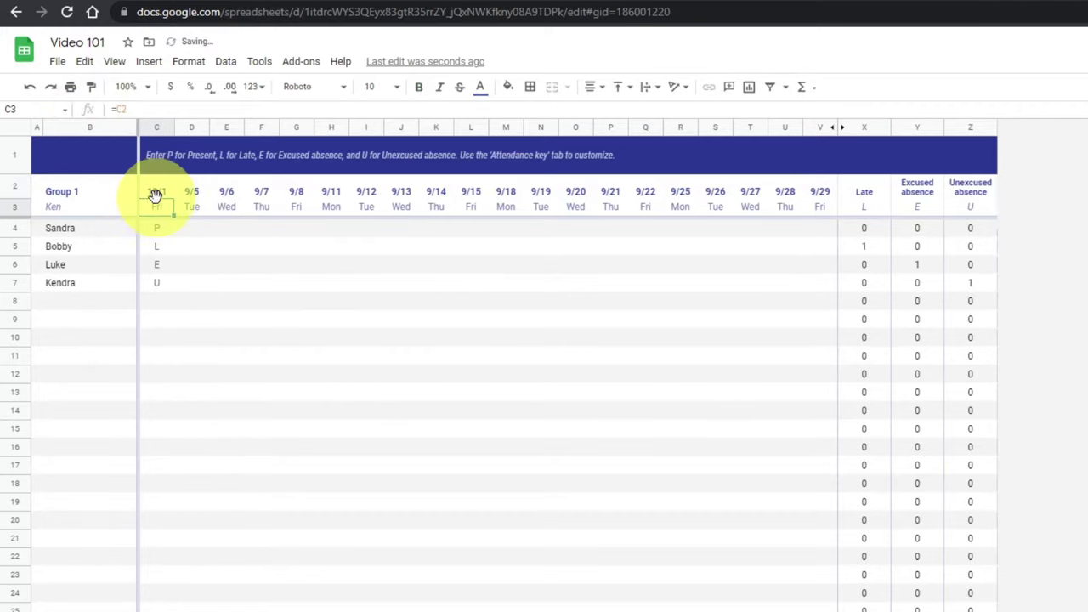
# - Fill the date series from C2 across the header row through V2, giving consecutive days from 10/1 to 10/20
pyautogui.click(157, 196)
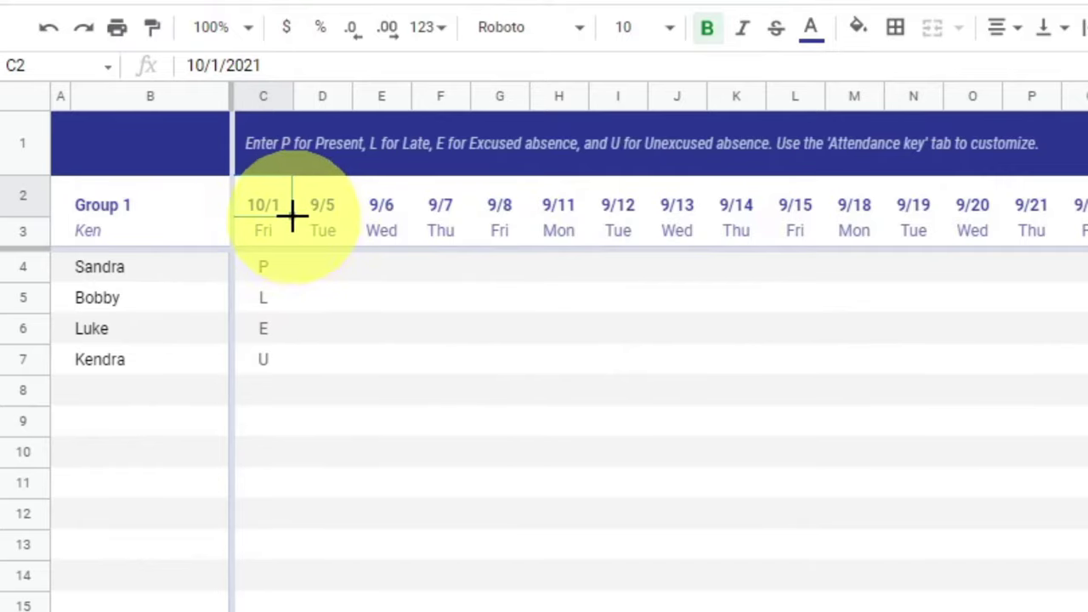
pyautogui.moveTo(291, 216); pyautogui.dragTo(816, 195)
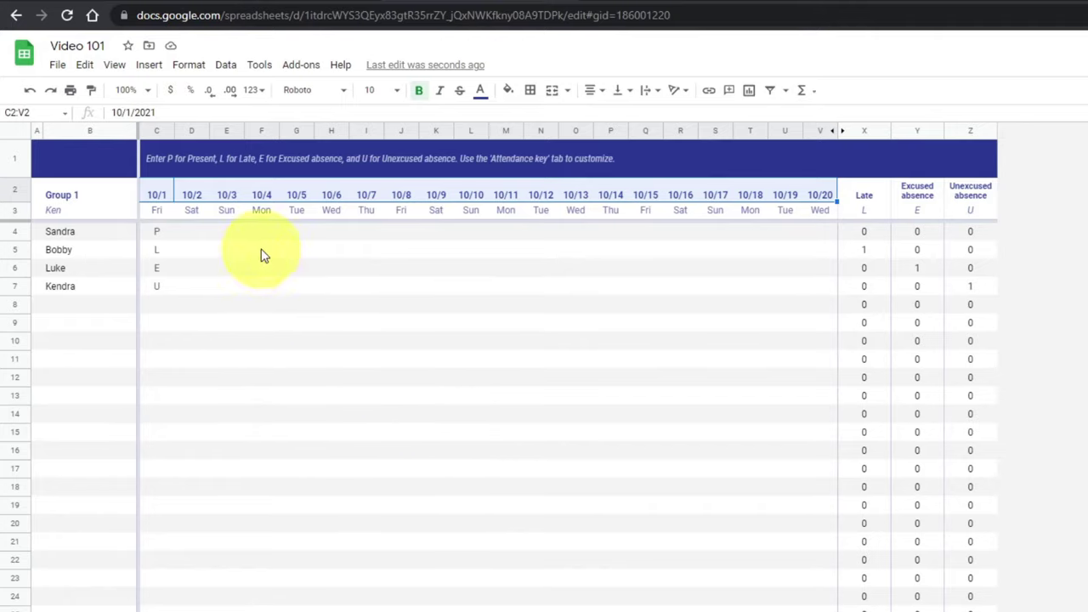
# - View the calendar date picker for the 10/3 date in E2 and close it
pyautogui.click(230, 202)
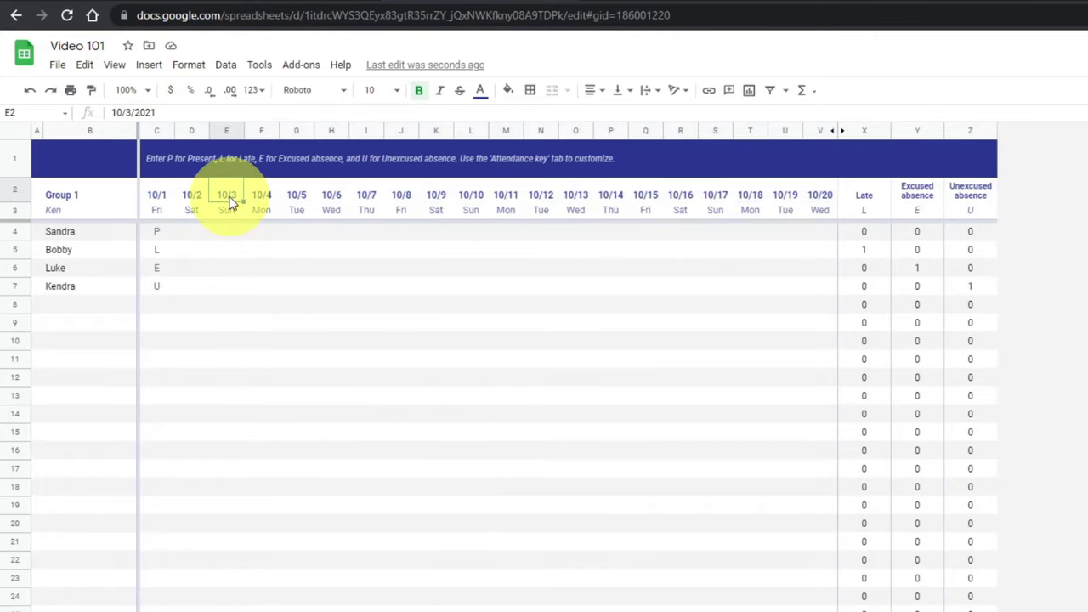
pyautogui.doubleClick(229, 203)
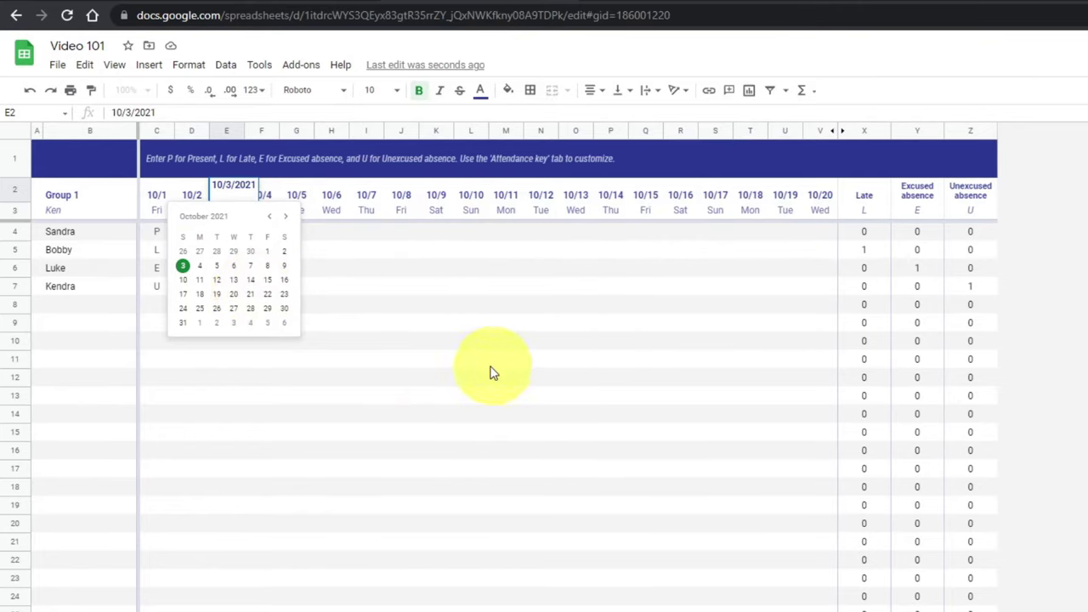
pyautogui.click(405, 394)
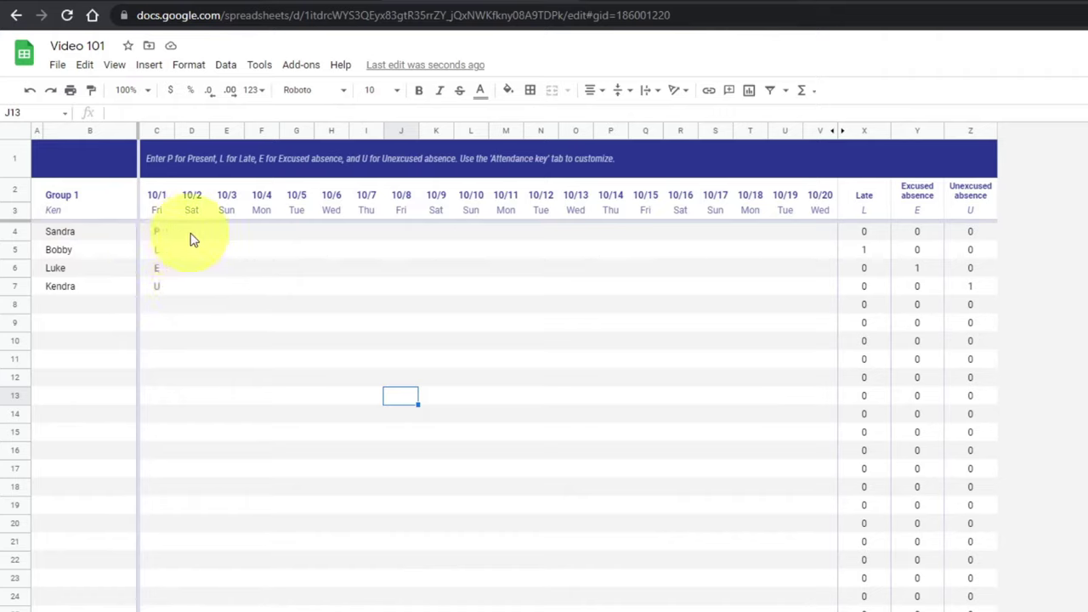
# - Mark all four students as late (L) for 10/2 in D4:D7
pyautogui.click(194, 238)
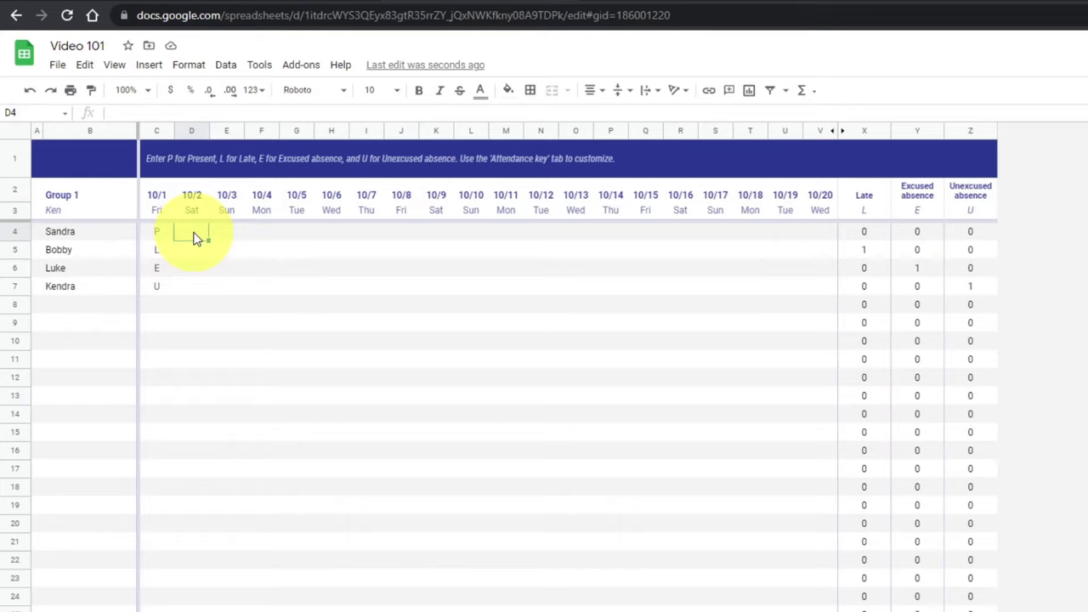
pyautogui.write('L')
pyautogui.press('Return')
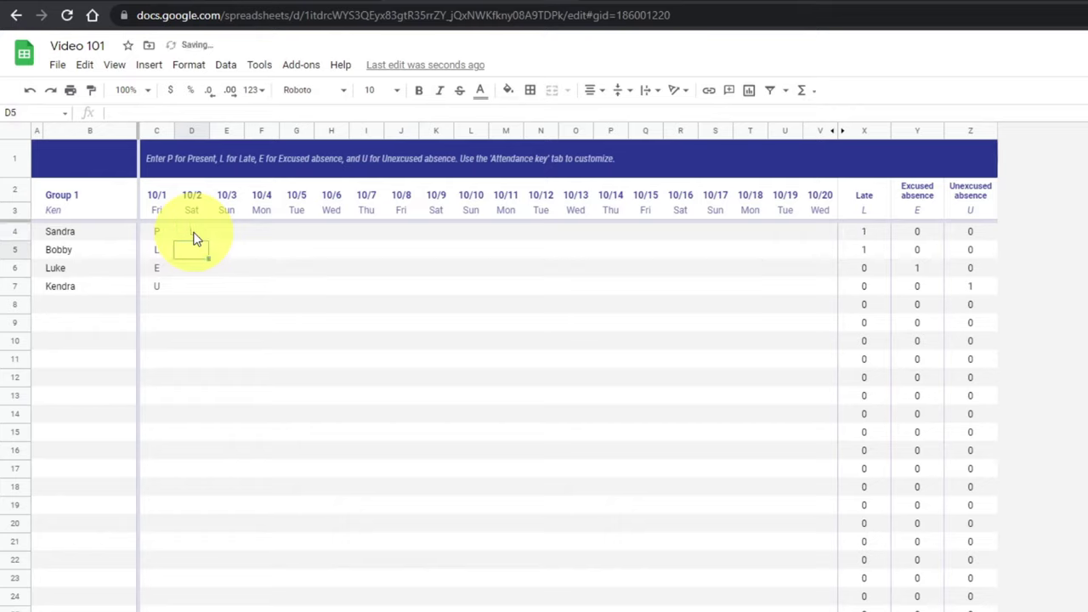
pyautogui.write('L')
pyautogui.press('Return')
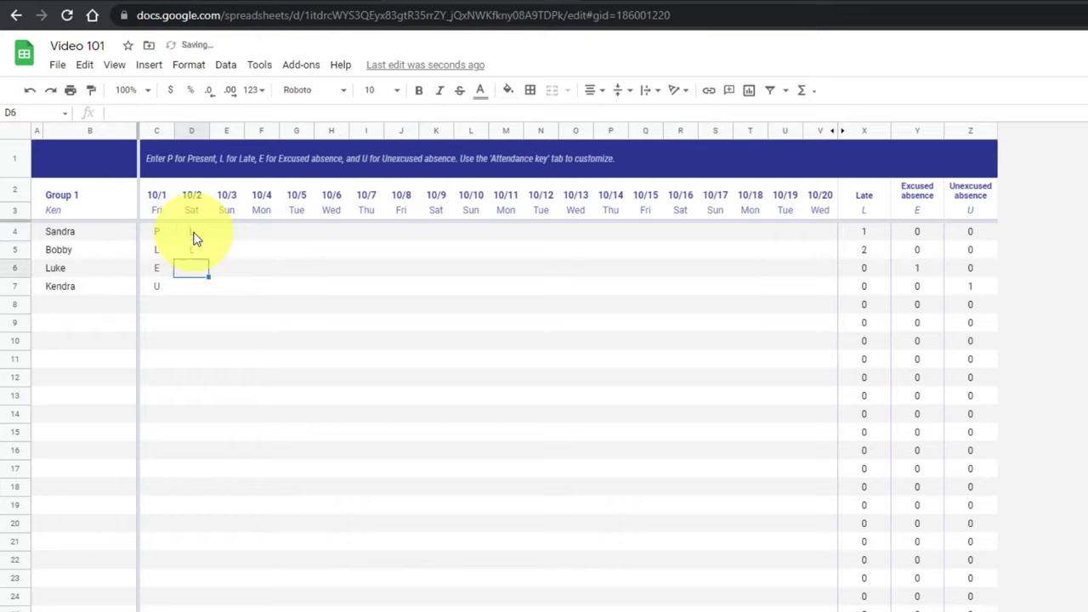
pyautogui.write('L')
pyautogui.press('Return')
pyautogui.write('L')
pyautogui.press('Return')
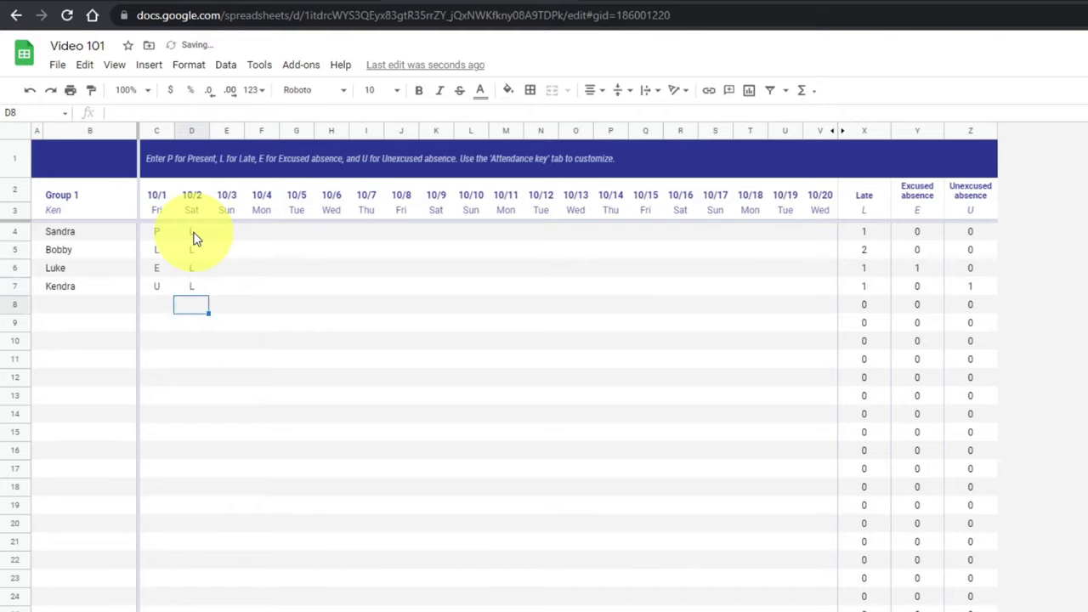
# - Record the 10/3 attendance codes E, U, L and P for the four students in E4:E7
pyautogui.click(226, 234)
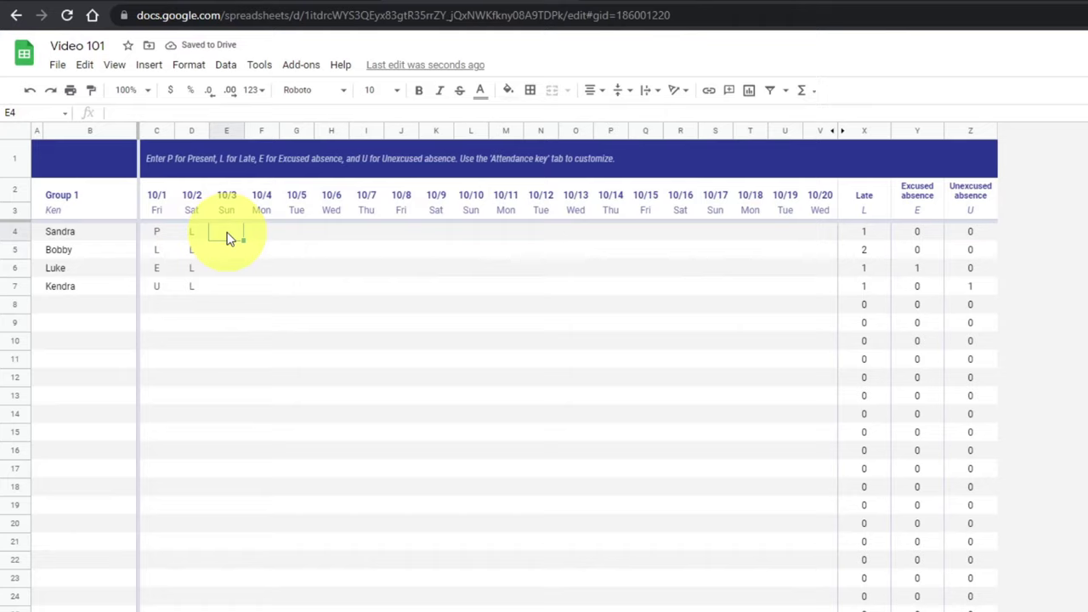
pyautogui.write('E')
pyautogui.click(226, 304)
pyautogui.click(227, 255)
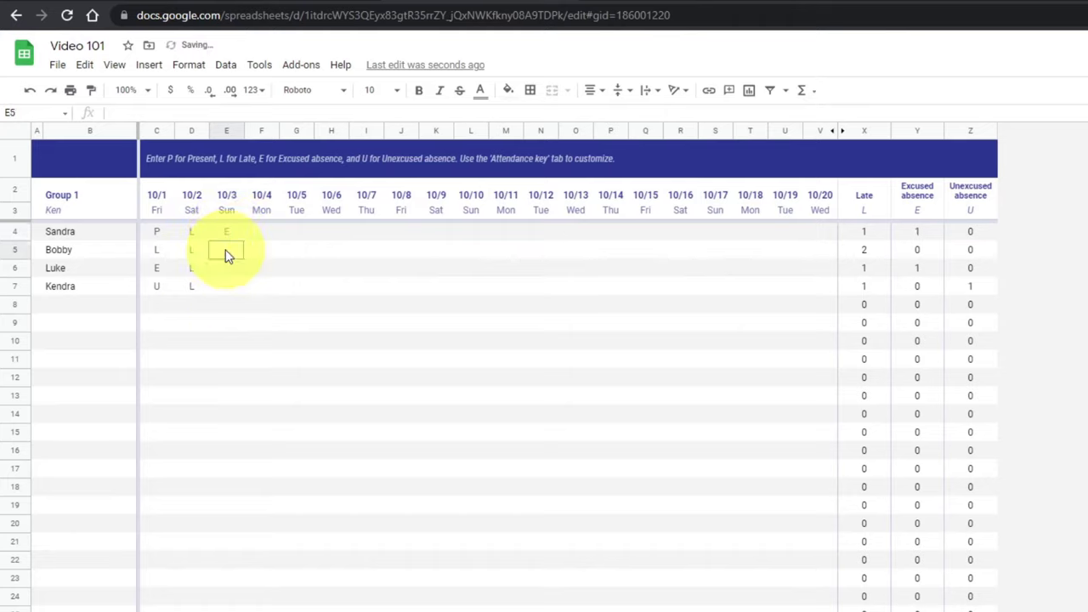
pyautogui.write('U')
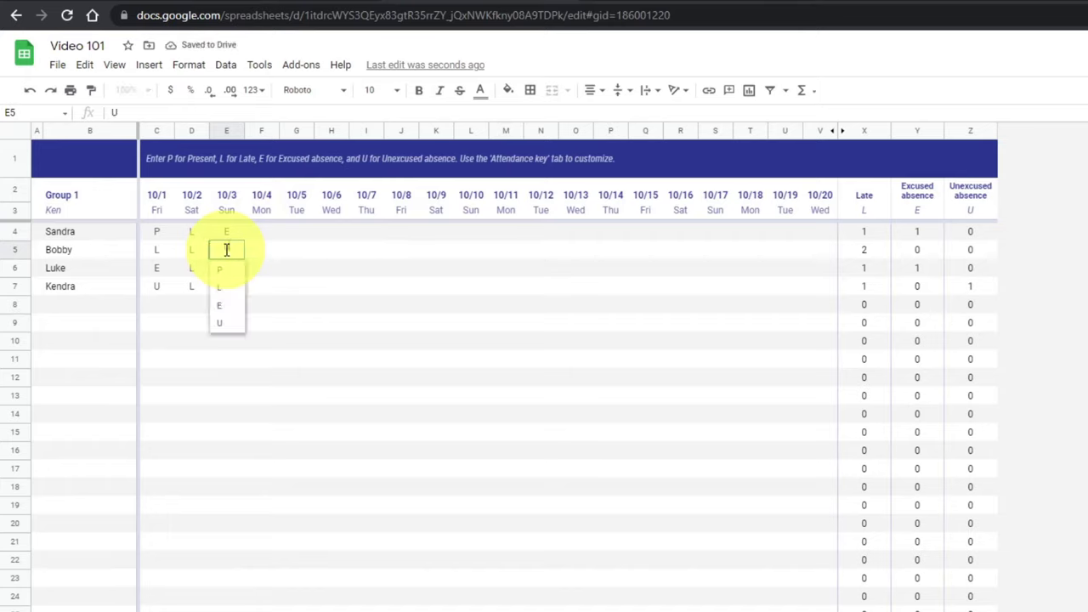
pyautogui.press('Return')
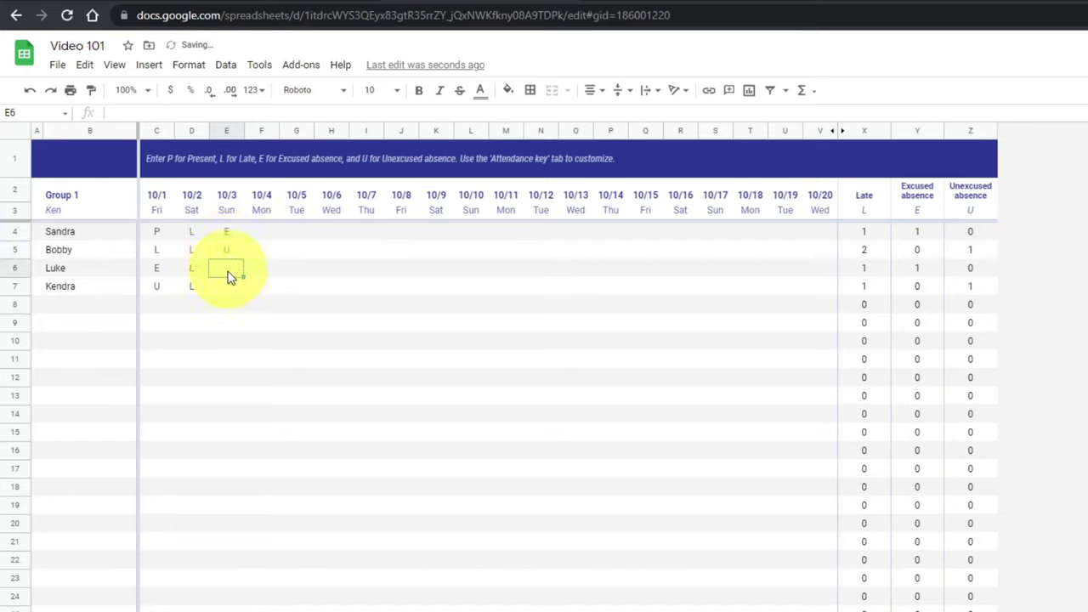
pyautogui.write('L')
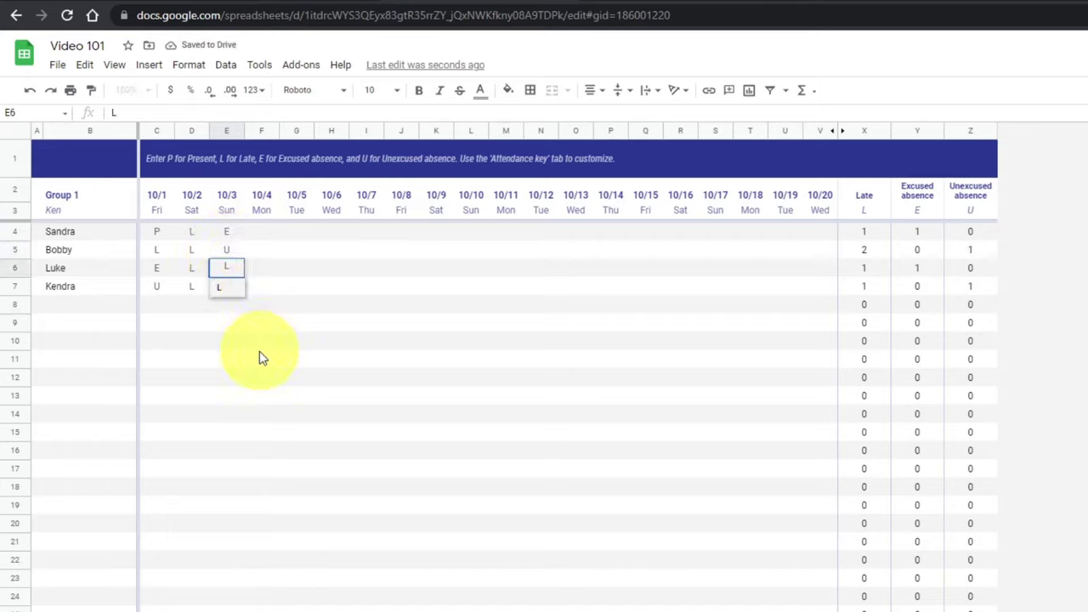
pyautogui.click(257, 341)
pyautogui.click(229, 289)
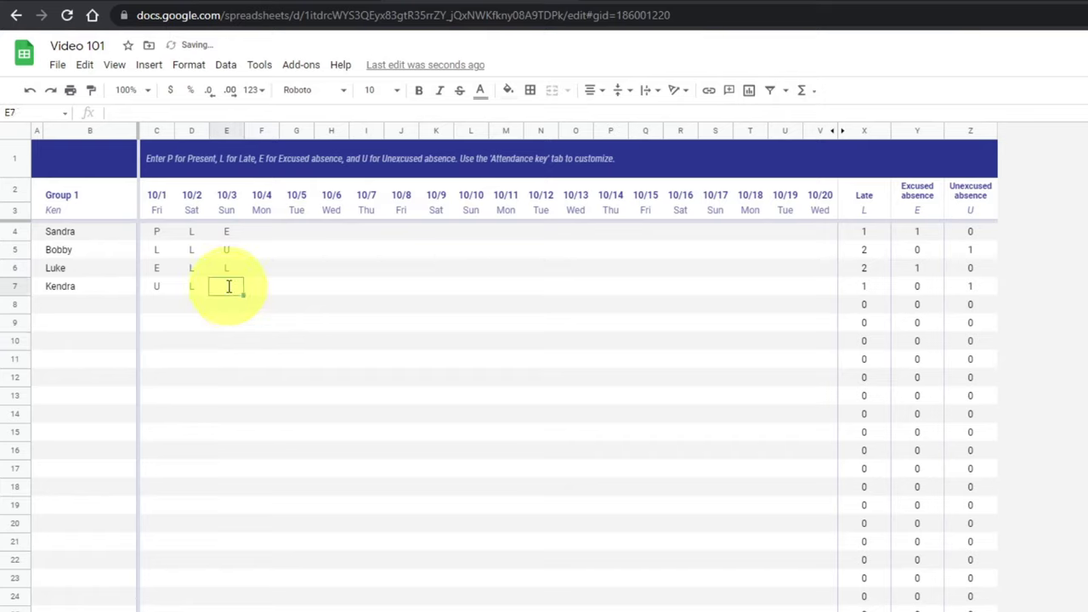
pyautogui.write('P')
pyautogui.press('Return')
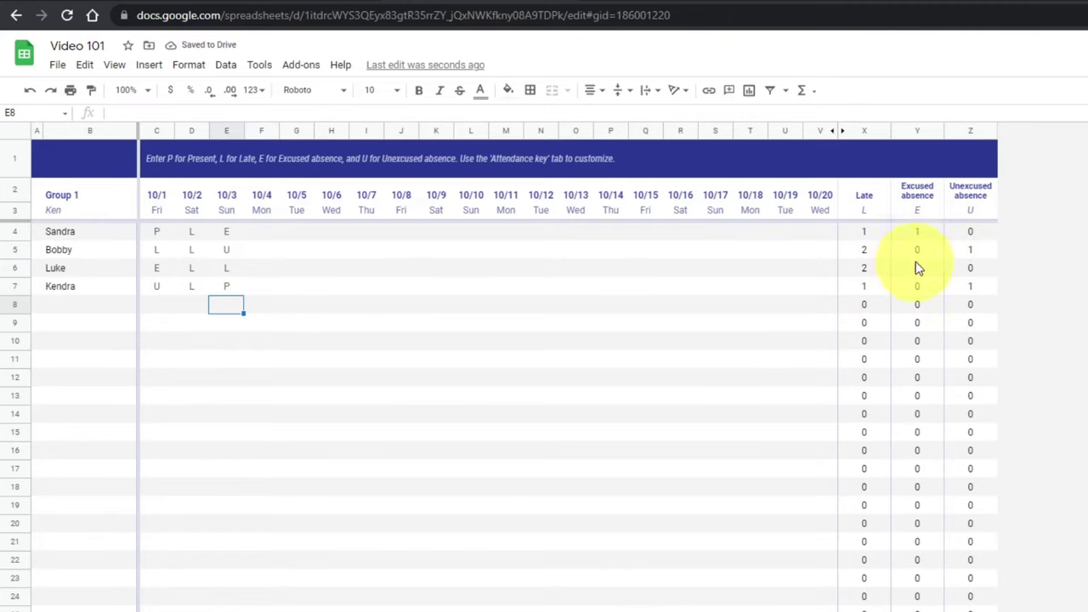
# - Record the 10/4 attendance codes L, E, P and P for the four students in F4:F7
pyautogui.click(265, 236)
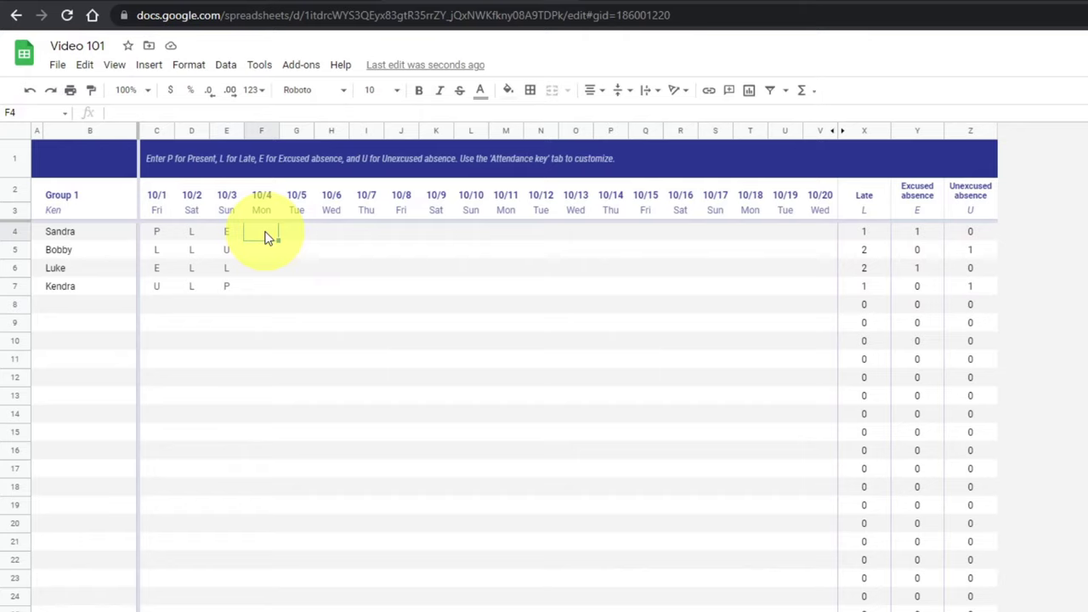
pyautogui.write('L')
pyautogui.press('Return')
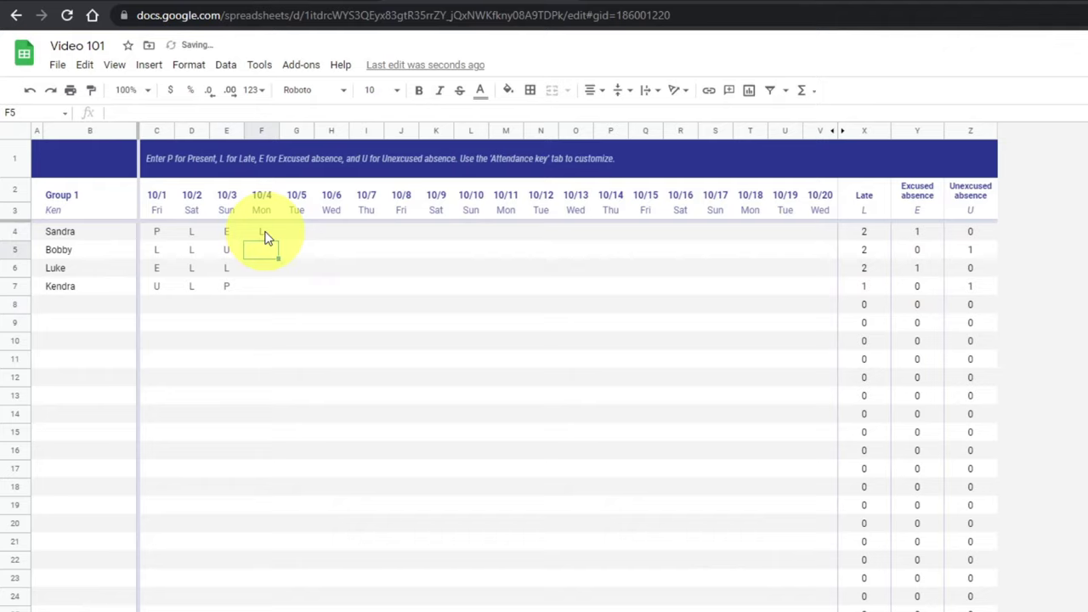
pyautogui.write('E')
pyautogui.press('Return')
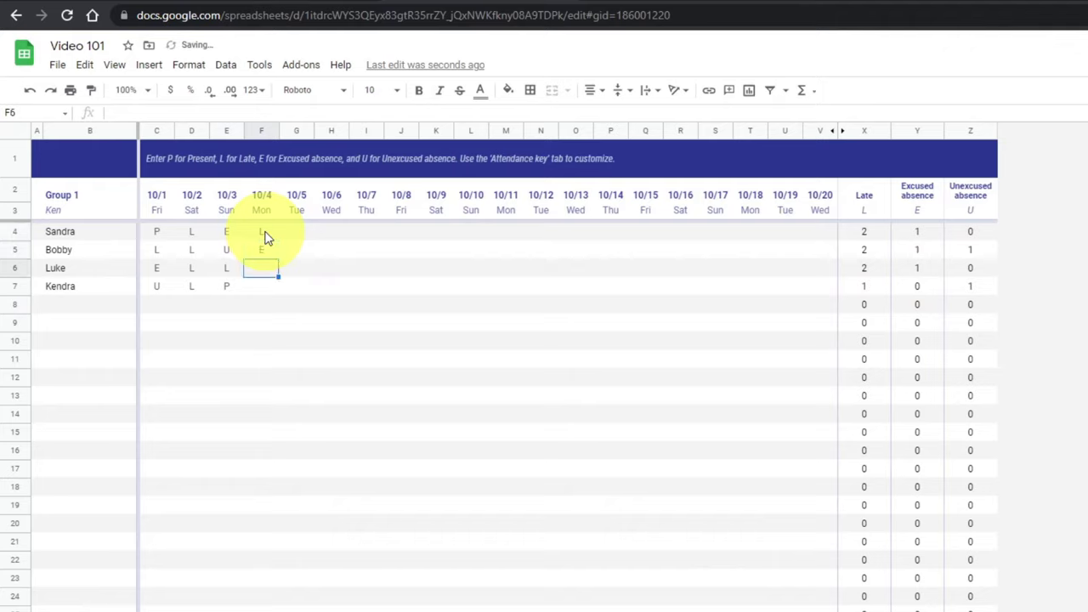
pyautogui.write('P')
pyautogui.press('Return')
pyautogui.write('P')
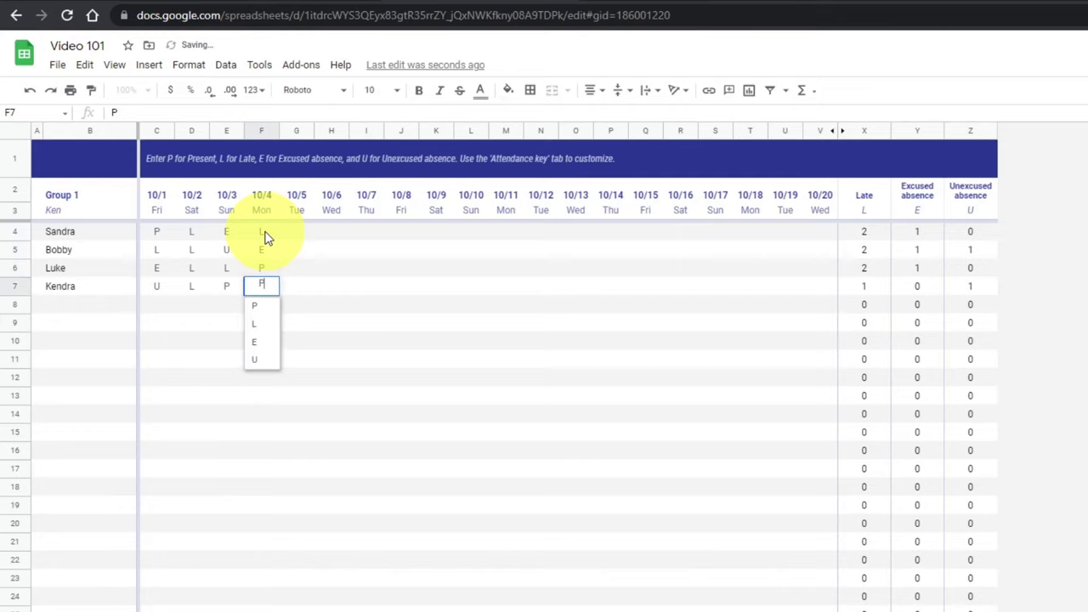
pyautogui.press('Return')
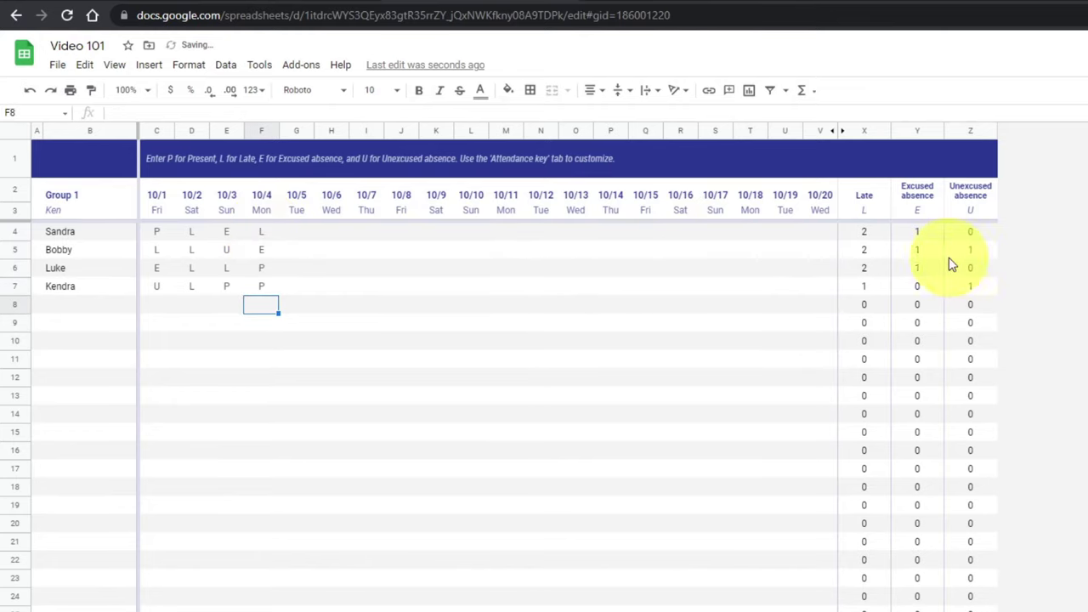